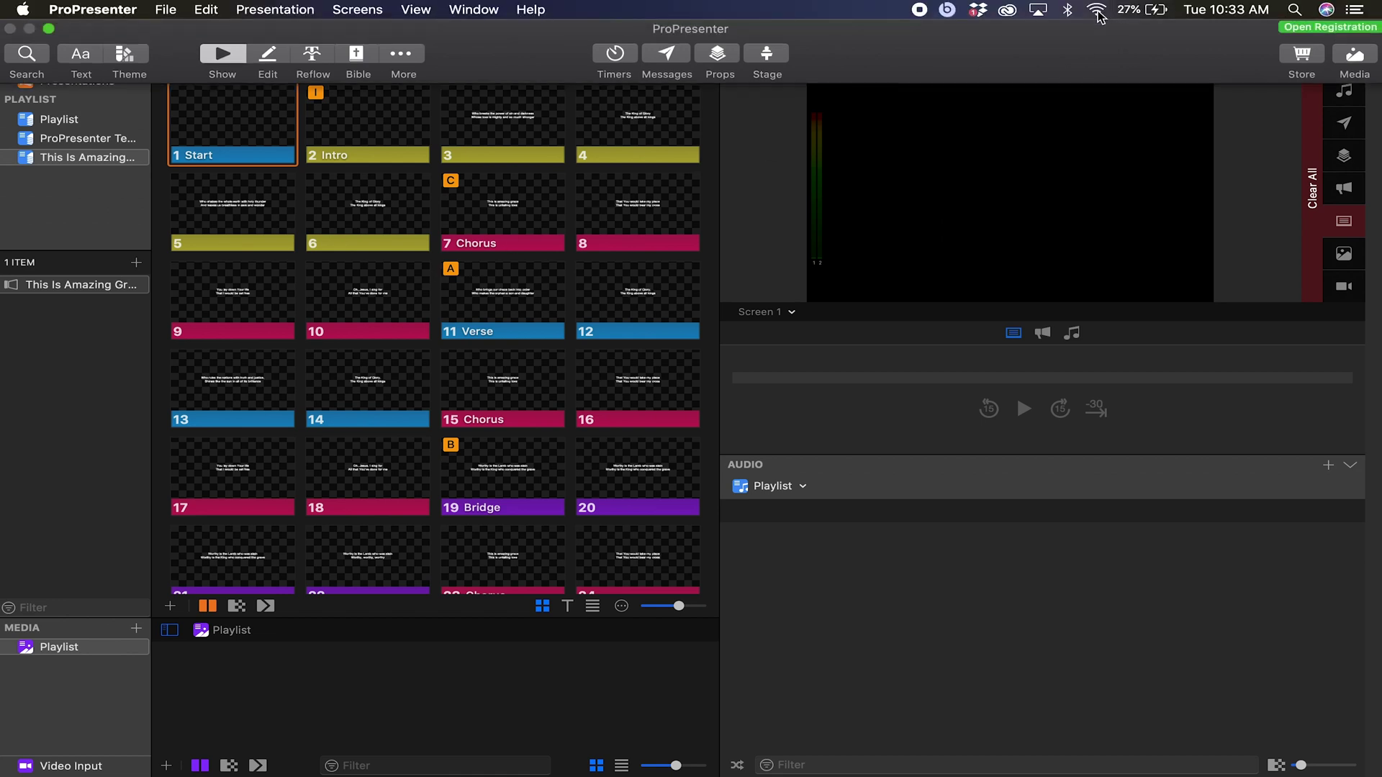
Step: Check the current Wi-Fi network, then launch Audio MIDI Setup by searching 'audio midi'
click(1097, 11)
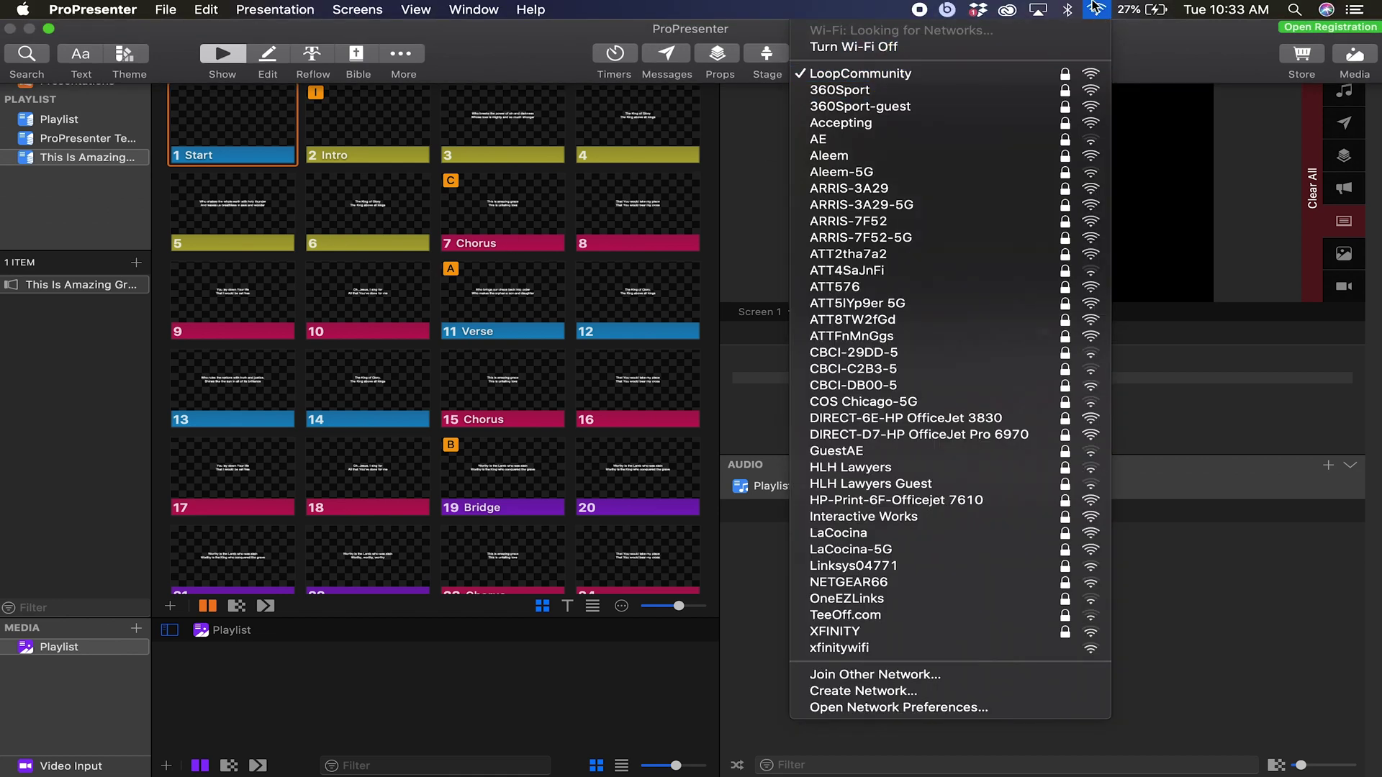
click(1095, 8)
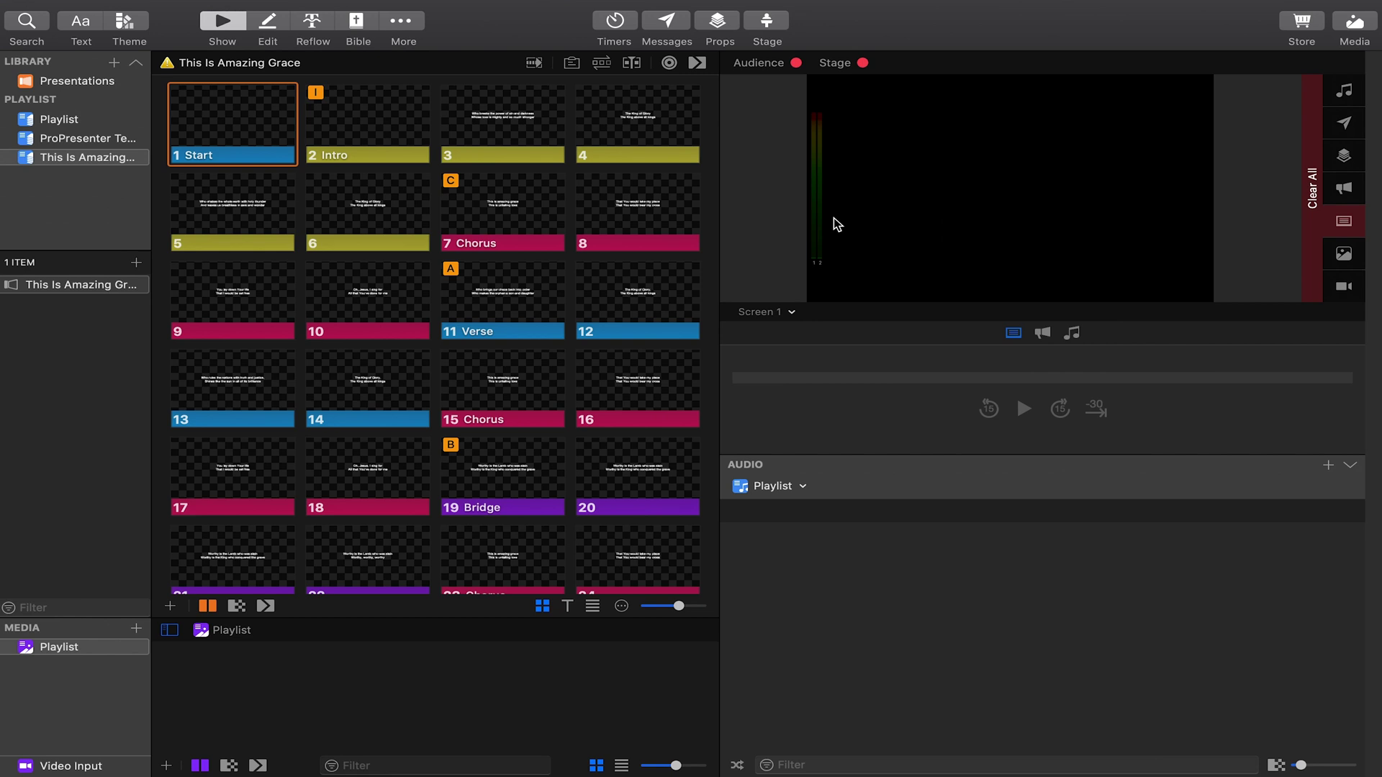
key(super+space)
text(audio midi)
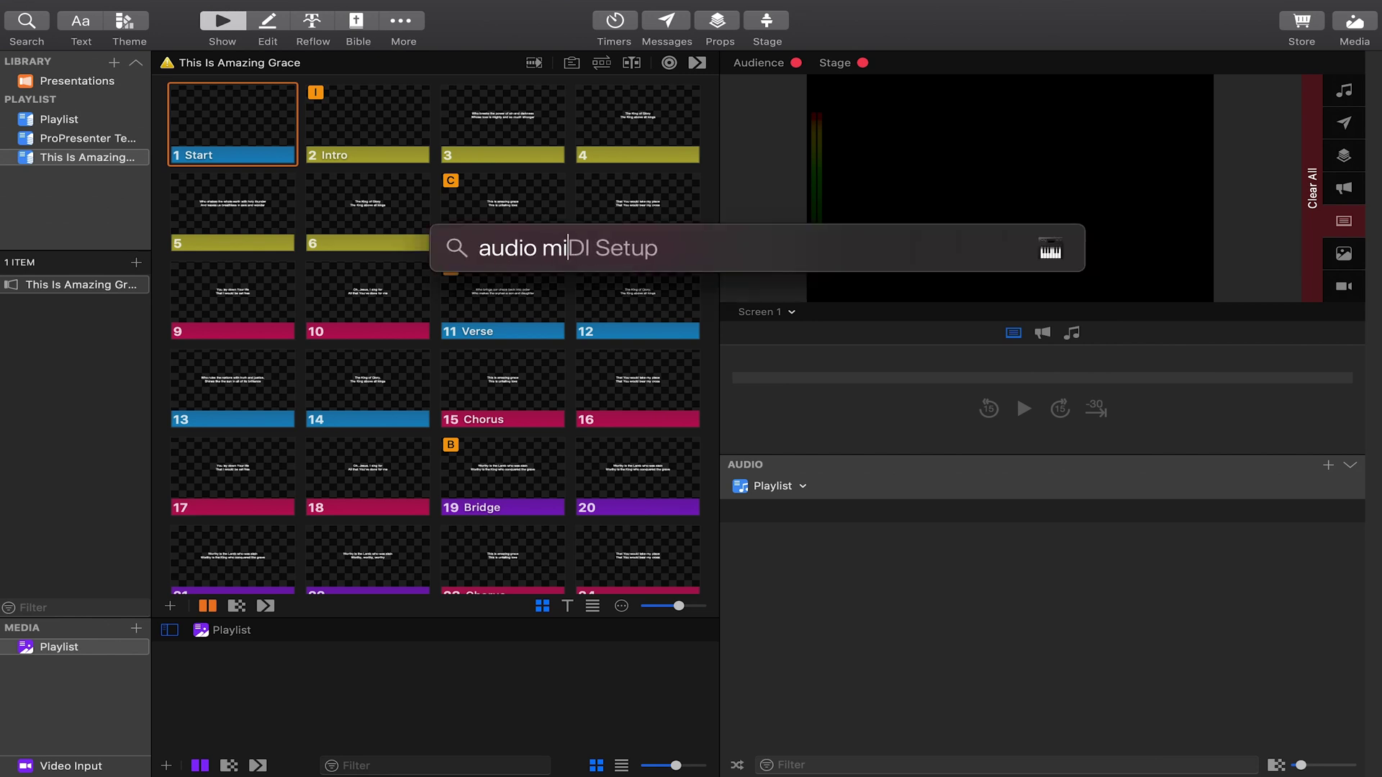
key(Return)
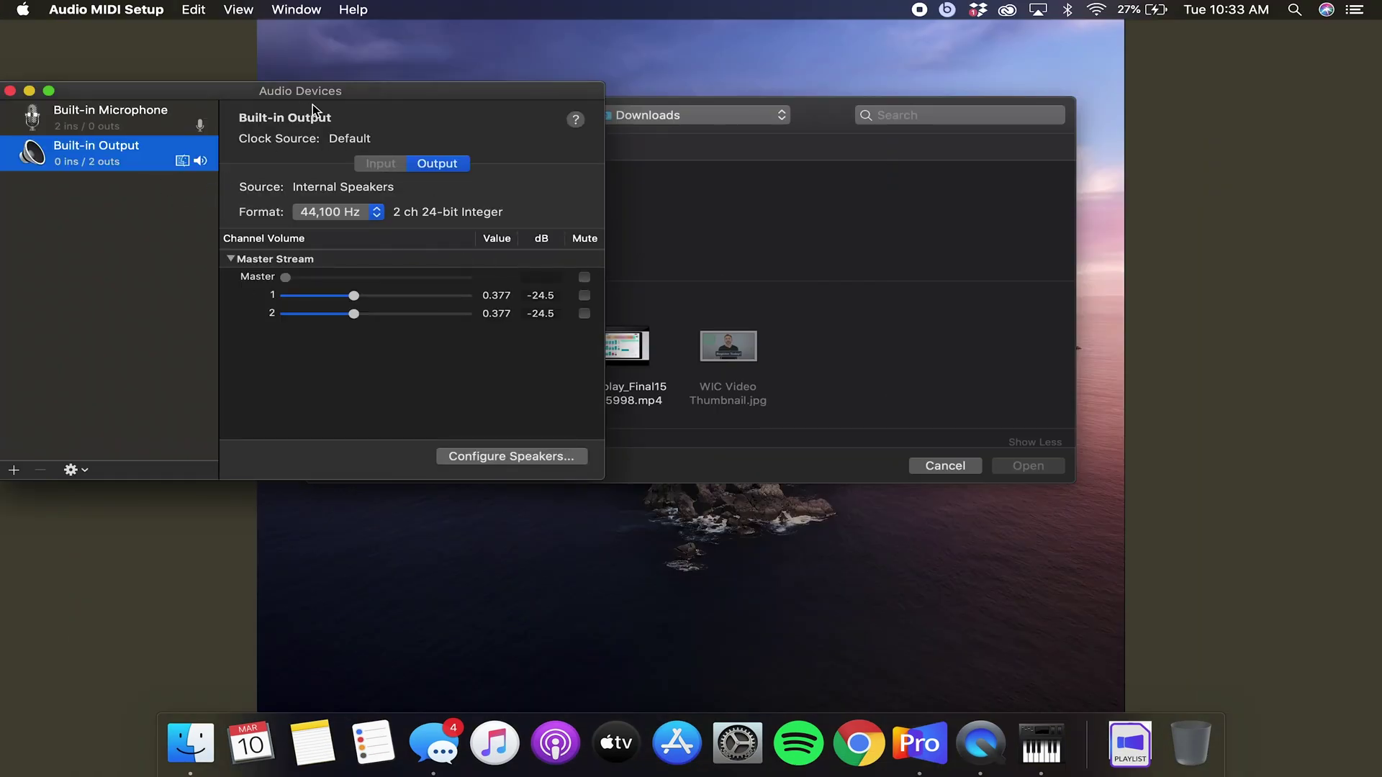
Step: Show the MIDI Studio window from the Window menu, then reposition and enlarge it
click(296, 10)
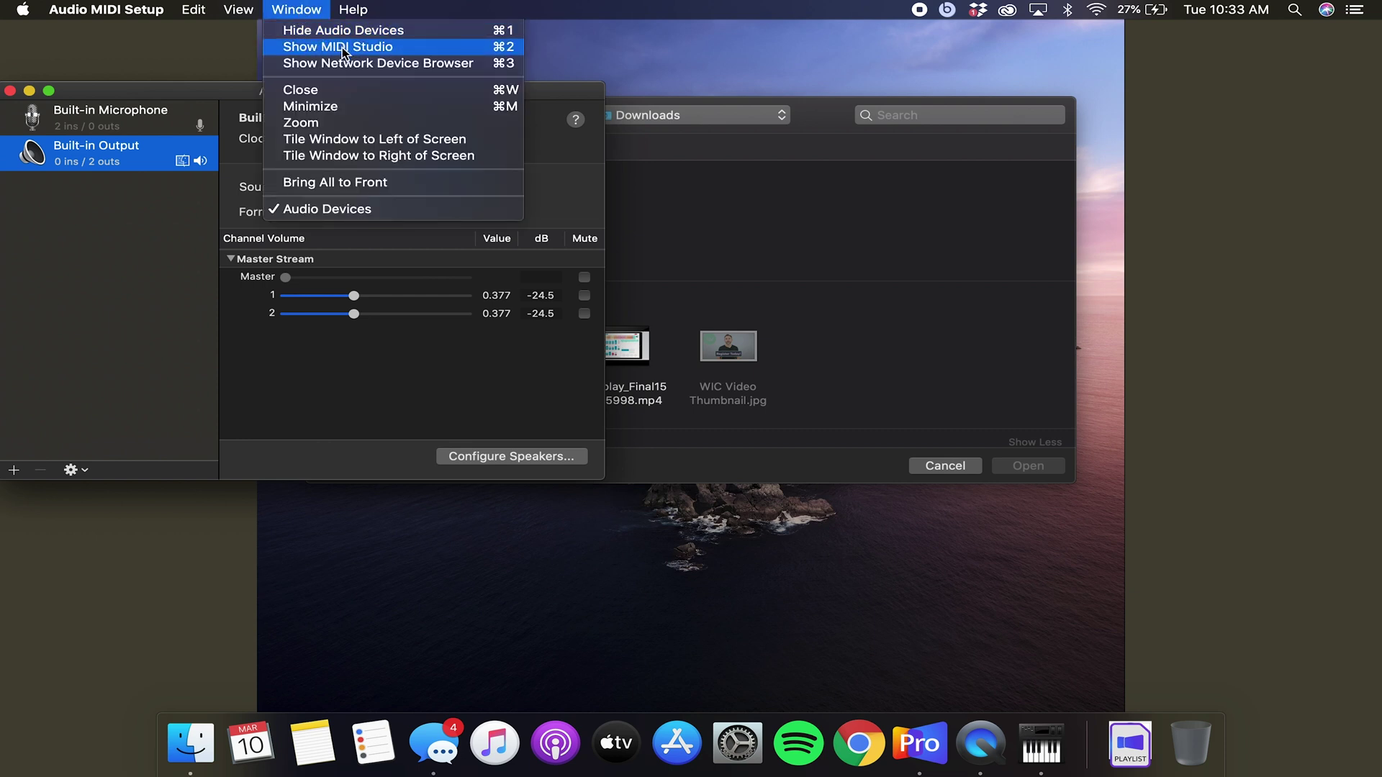
click(414, 48)
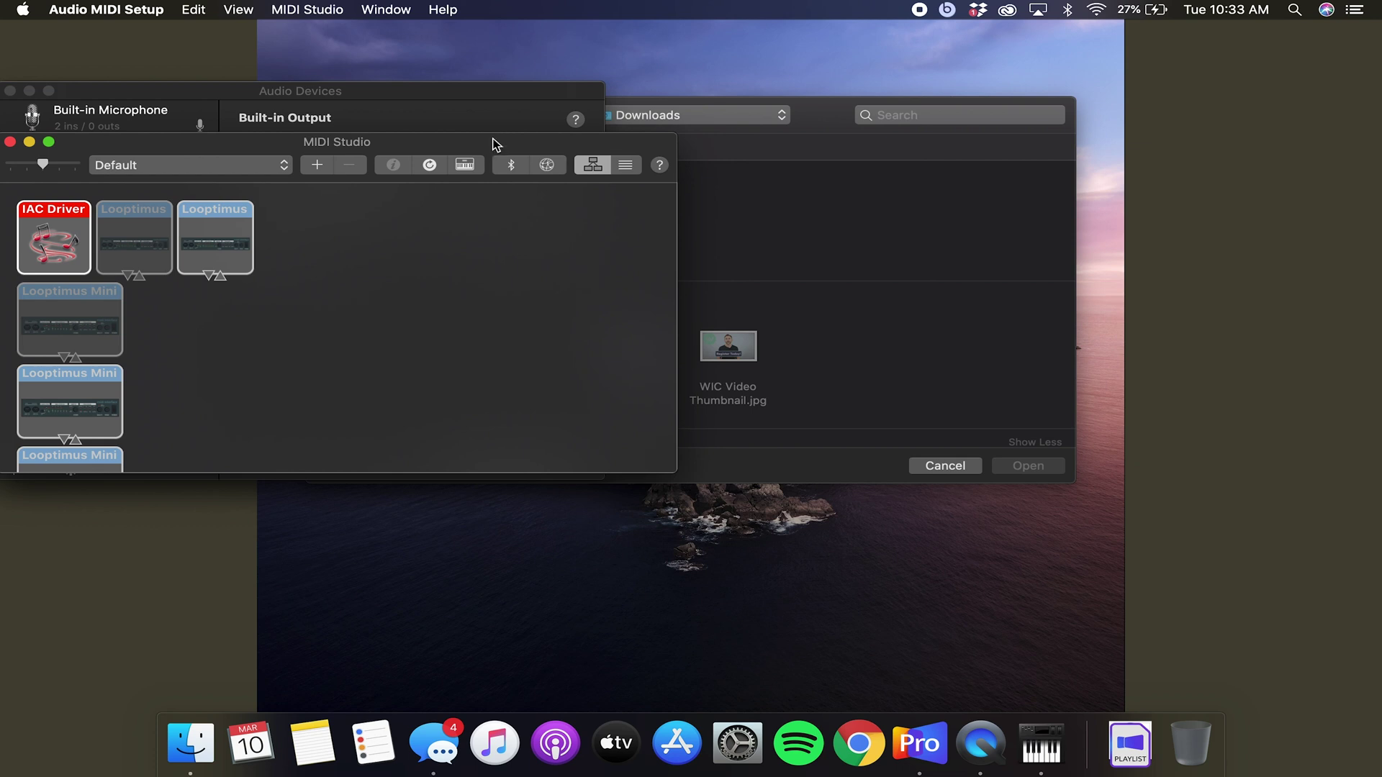
drag(494, 136, 668, 121)
drag(855, 112, 1017, 49)
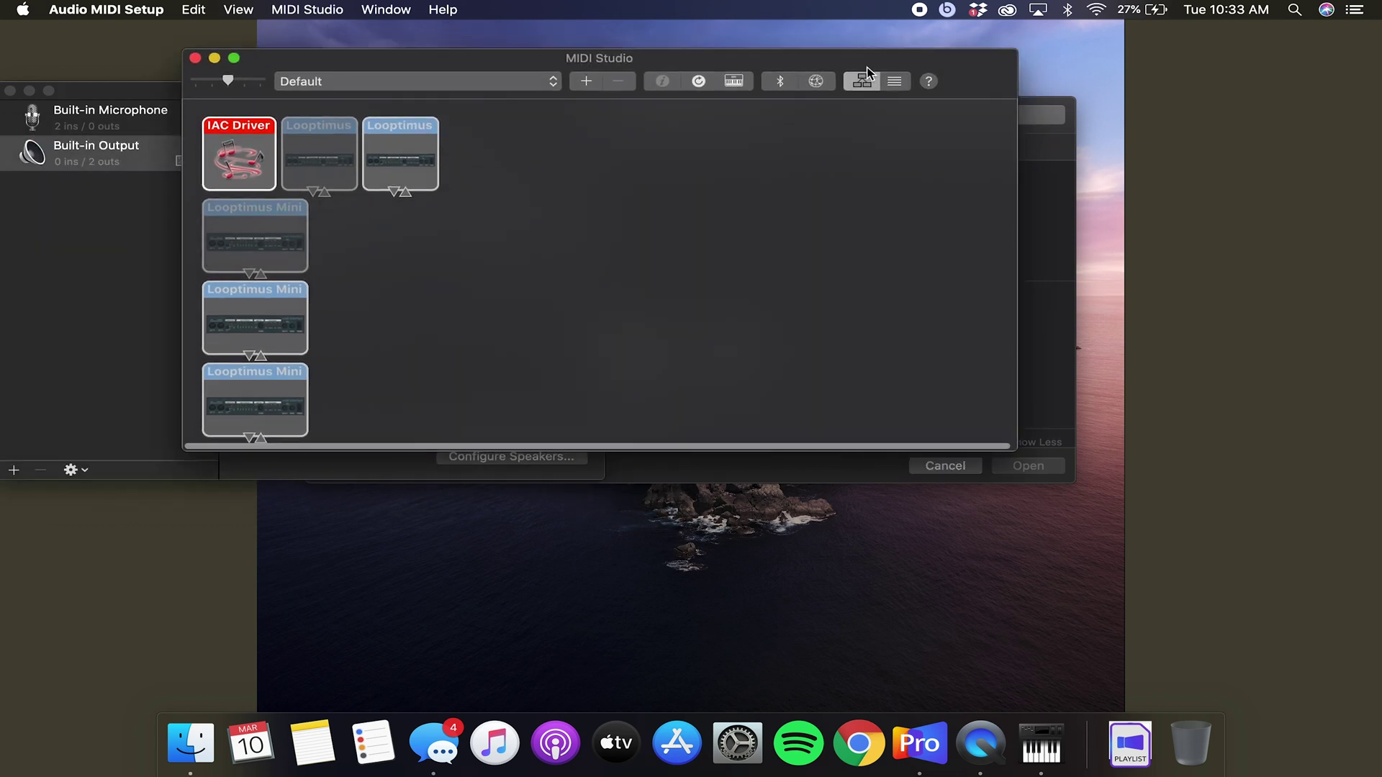
Step: In MIDI Network Setup, add a new session, Session 1, and enable it
click(817, 82)
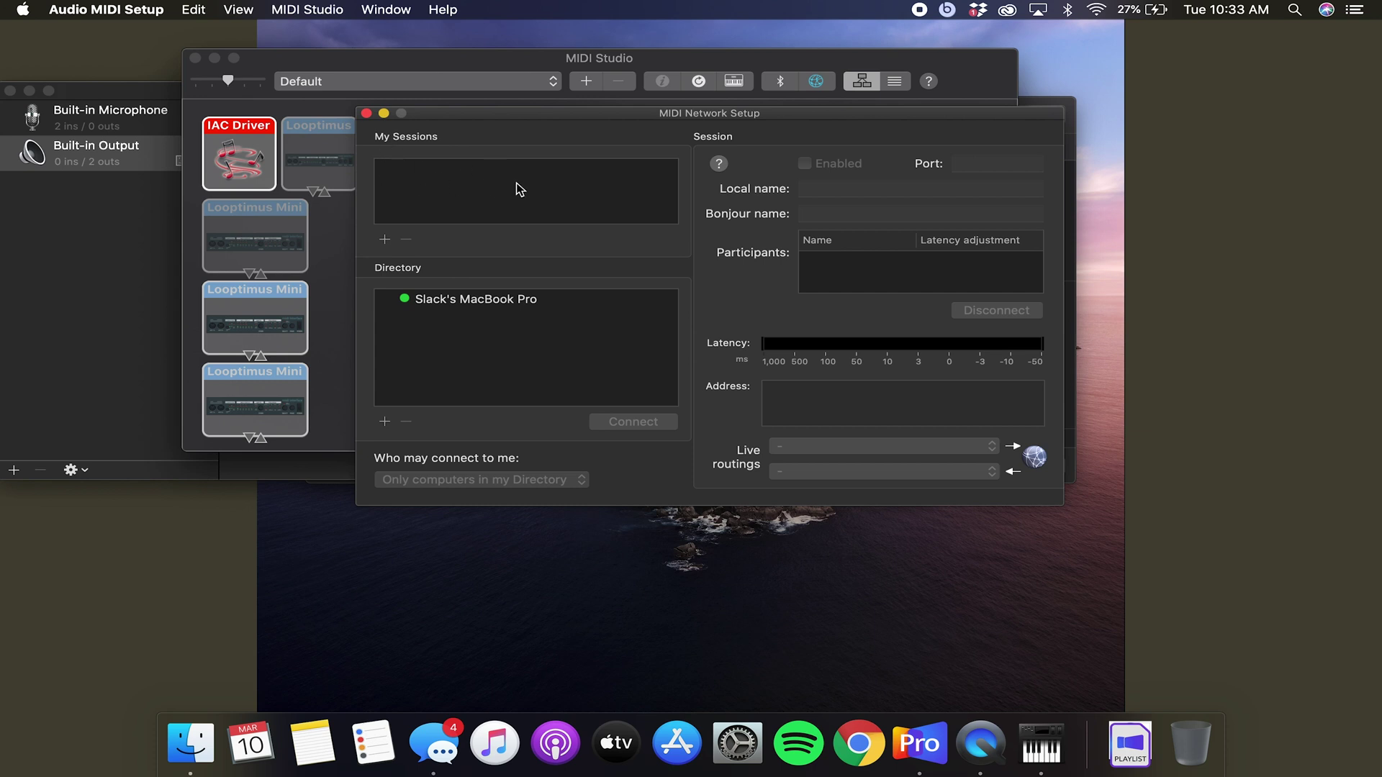
click(386, 240)
click(389, 168)
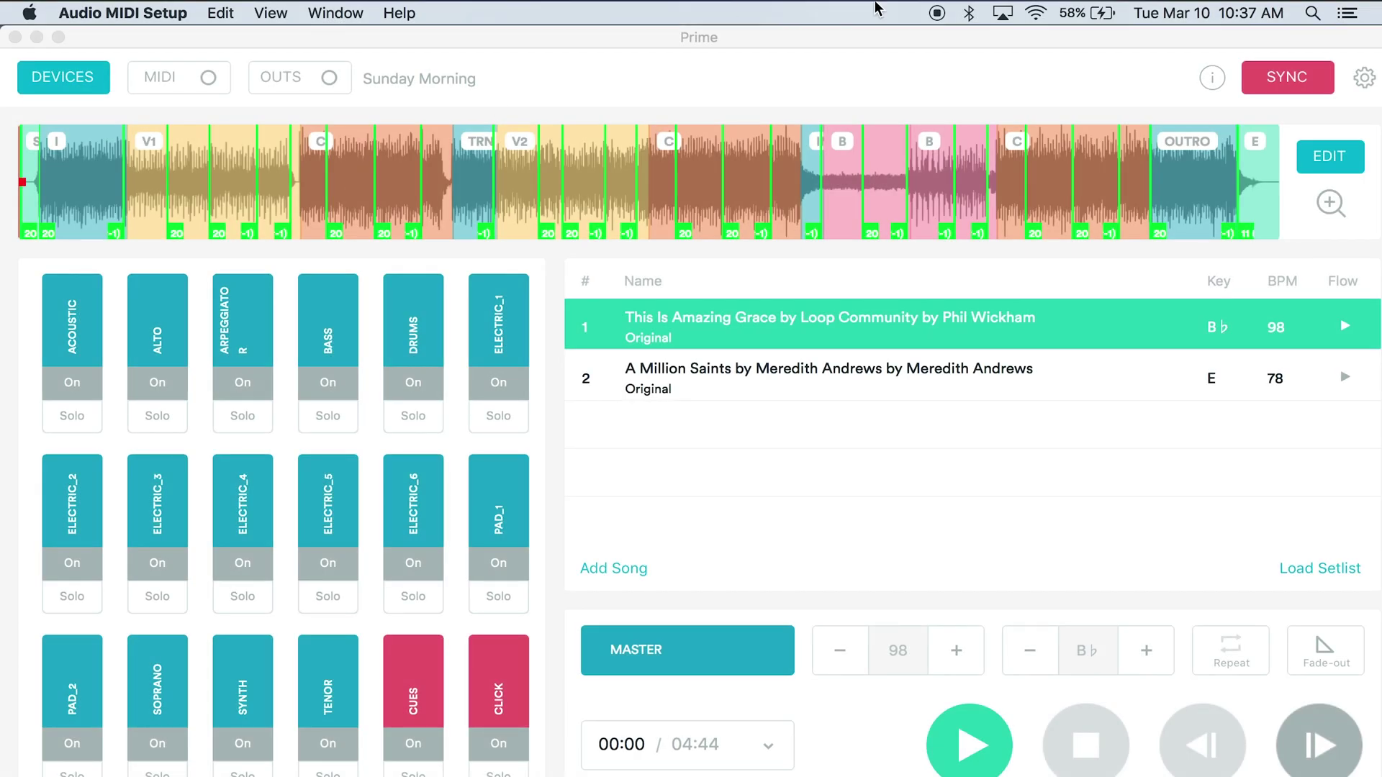
click(1037, 14)
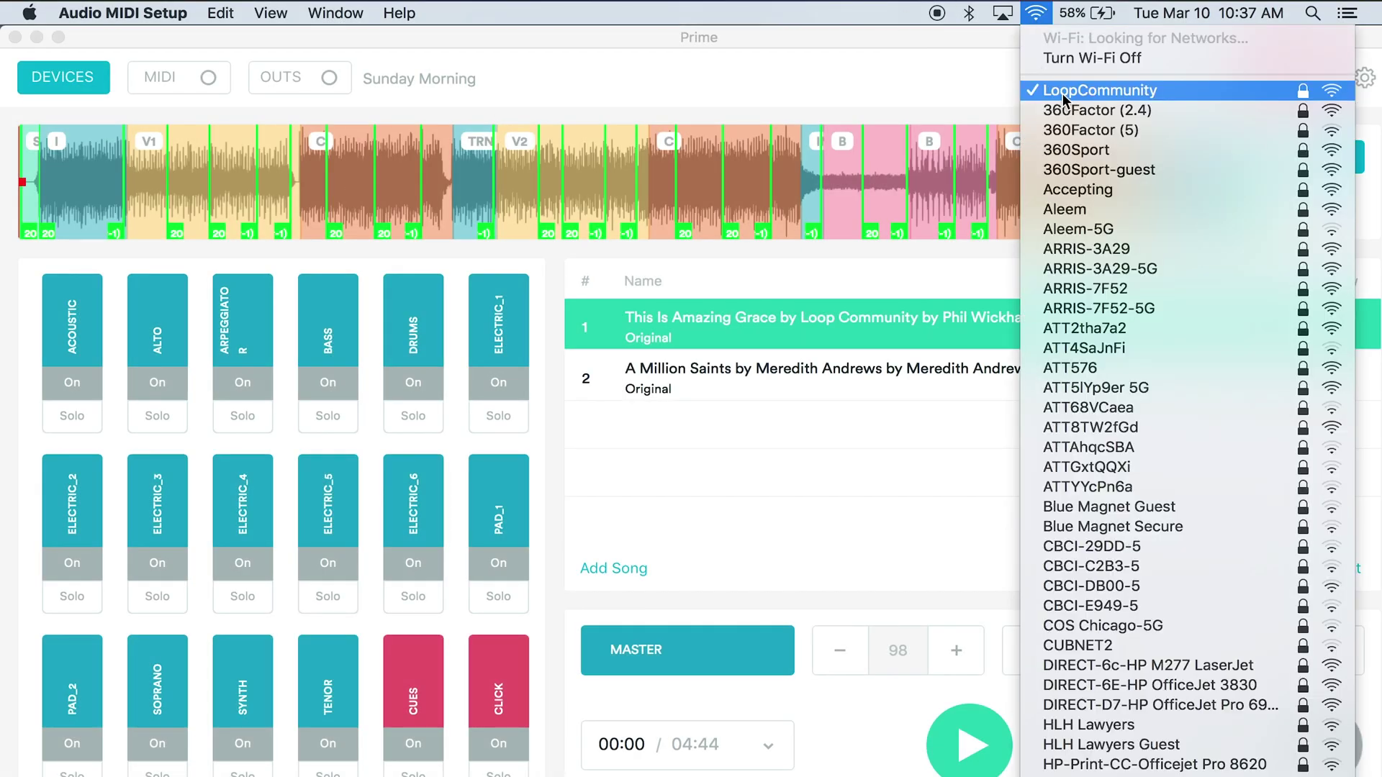
click(1035, 15)
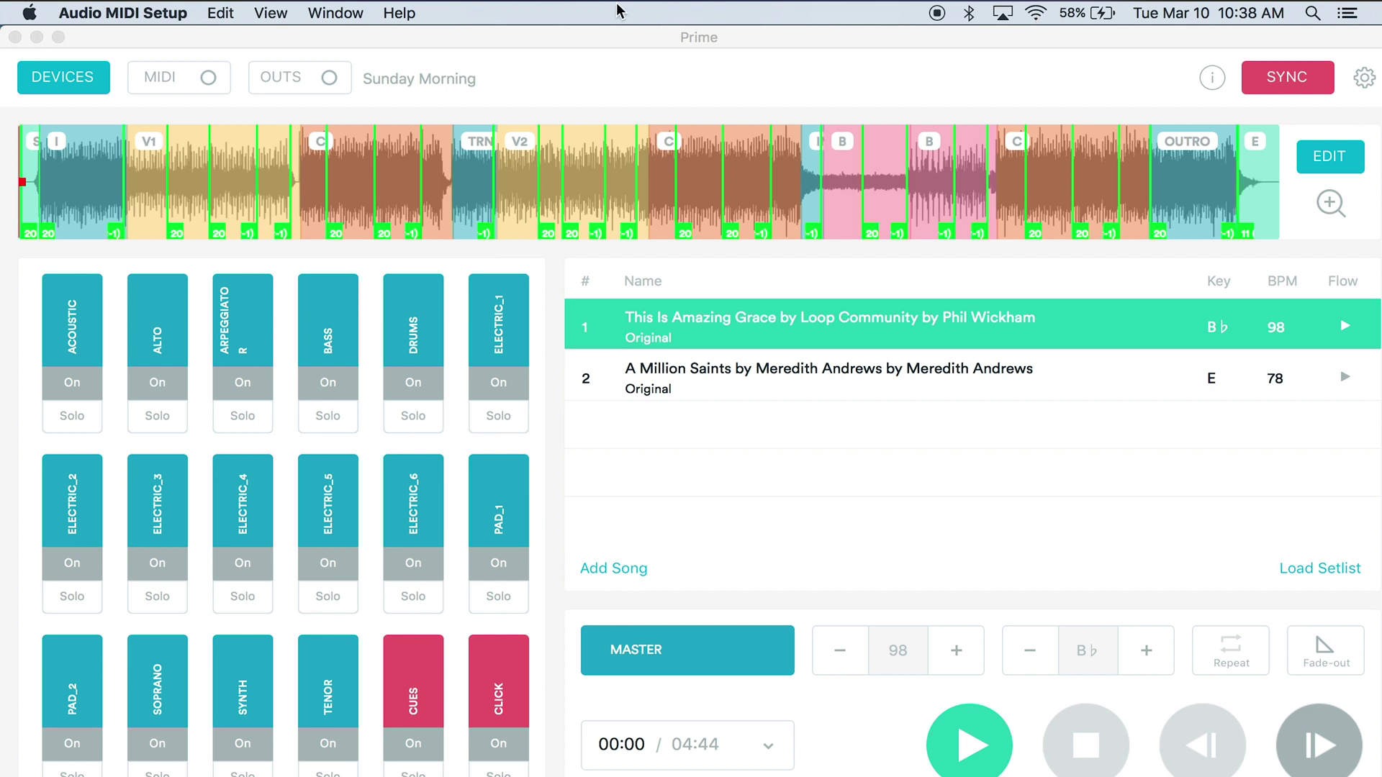
Step: Reopen MIDI Studio, tick Session 1 on port 5004, and set 'Who may connect to me' to Anyone
click(319, 16)
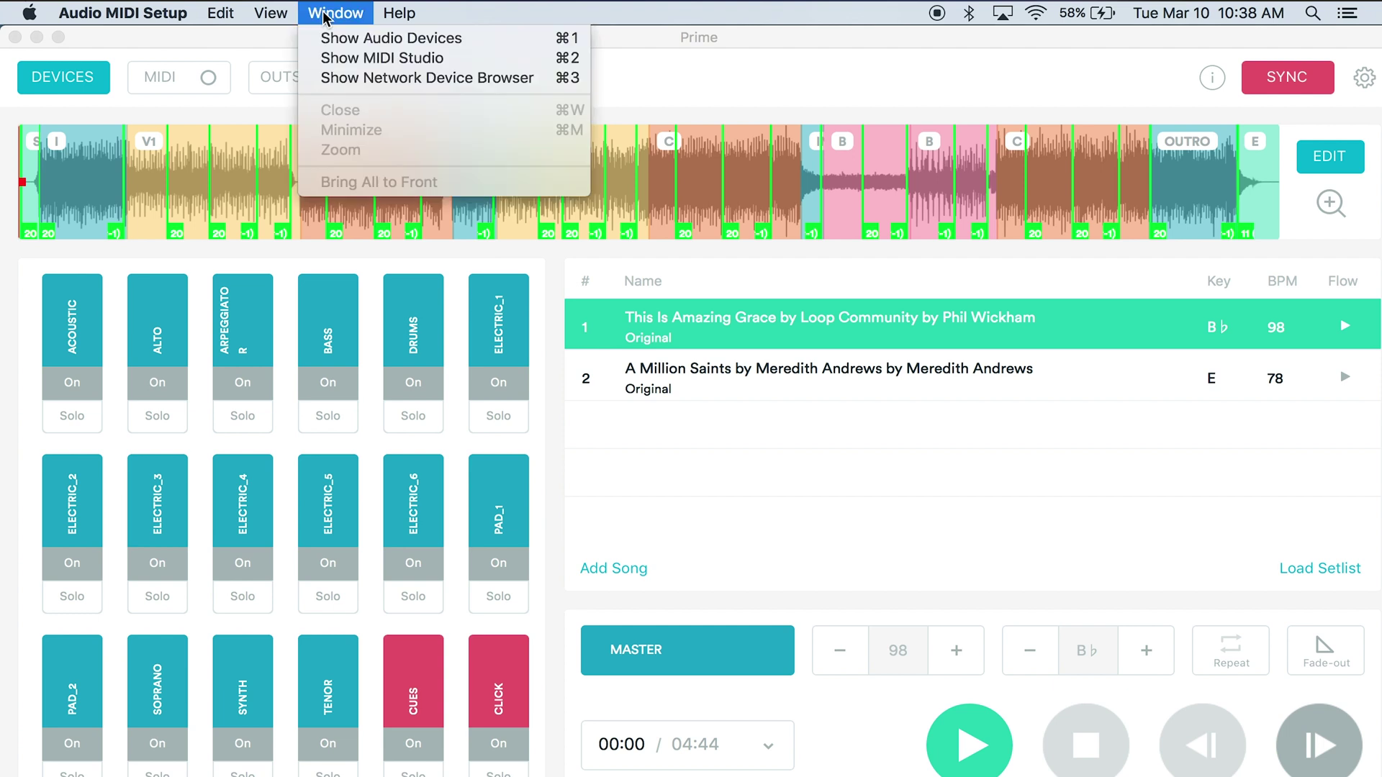
click(381, 58)
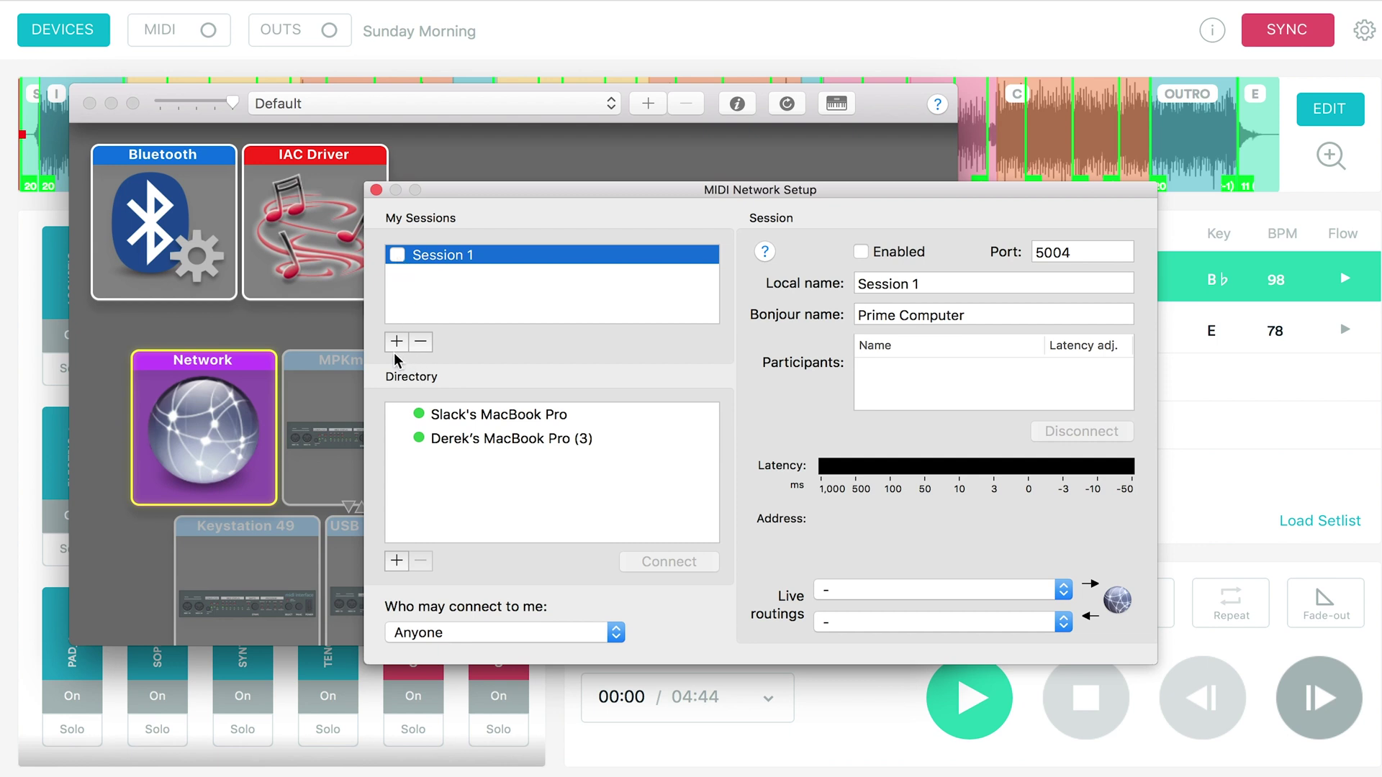
click(398, 256)
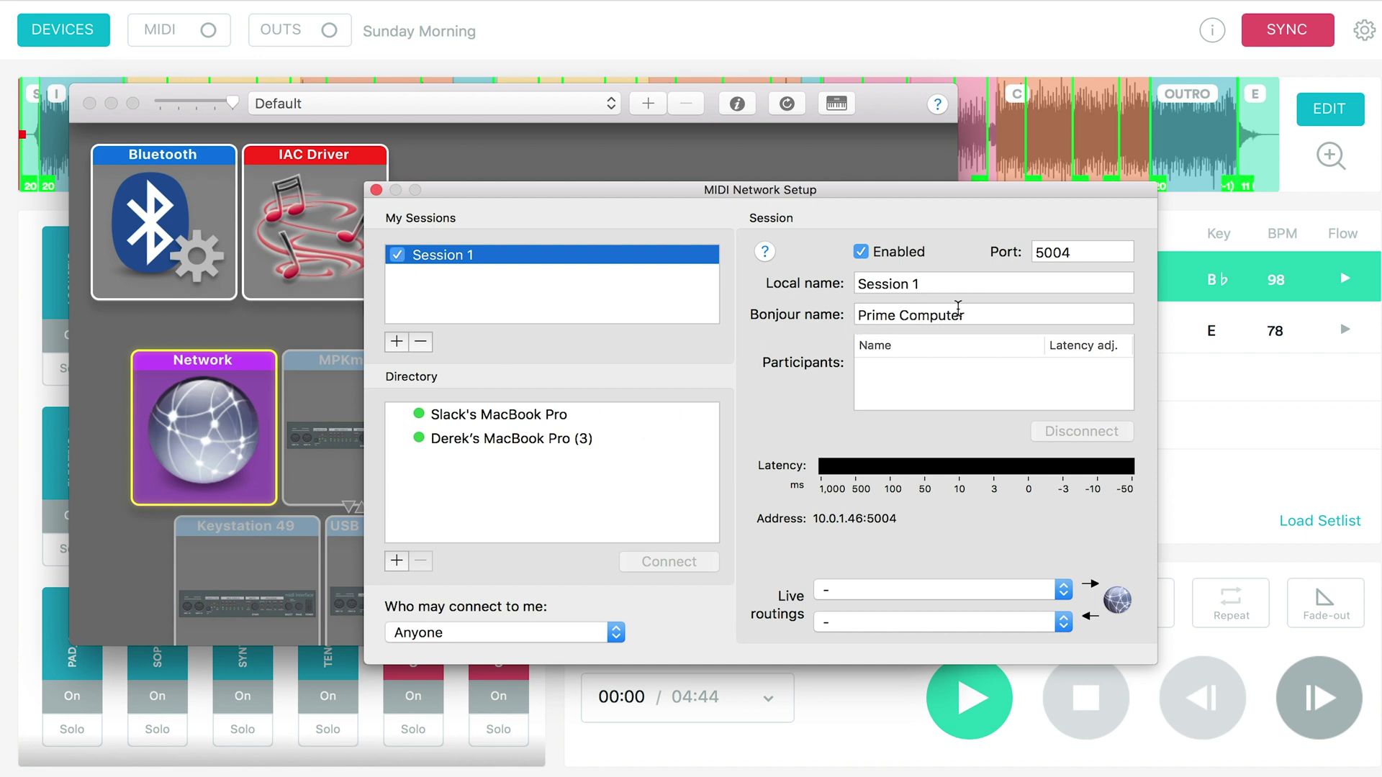
click(553, 627)
click(537, 635)
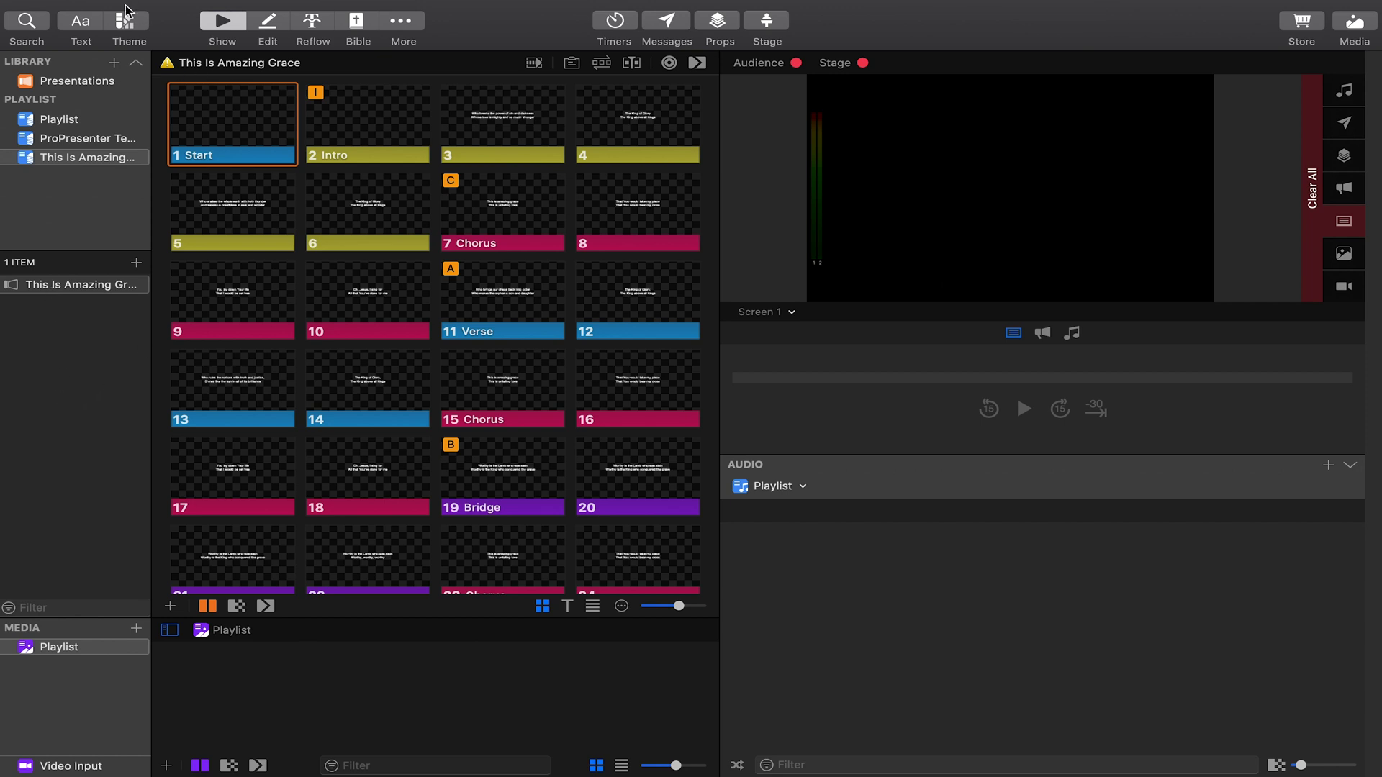
Step: Choose Preferences… from the ProPresenter menu
click(92, 9)
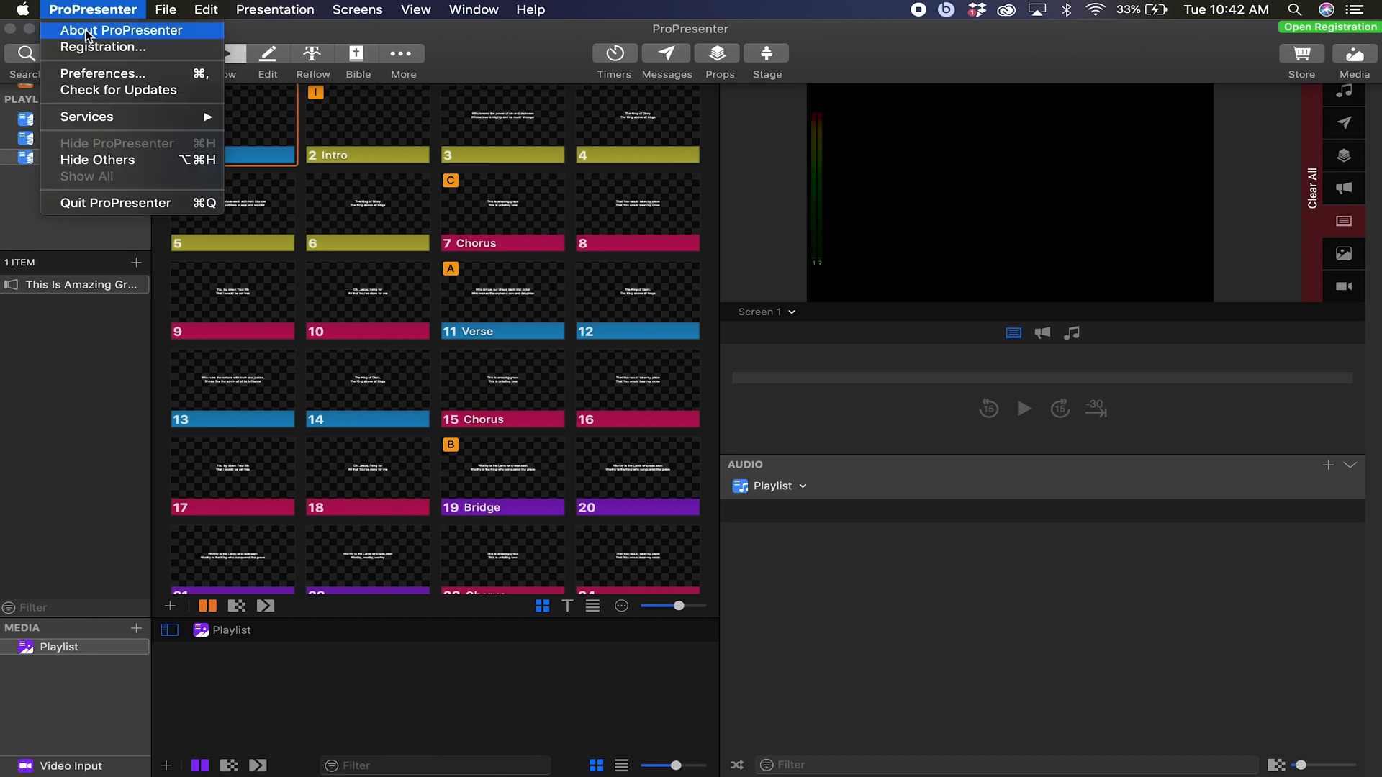
click(99, 73)
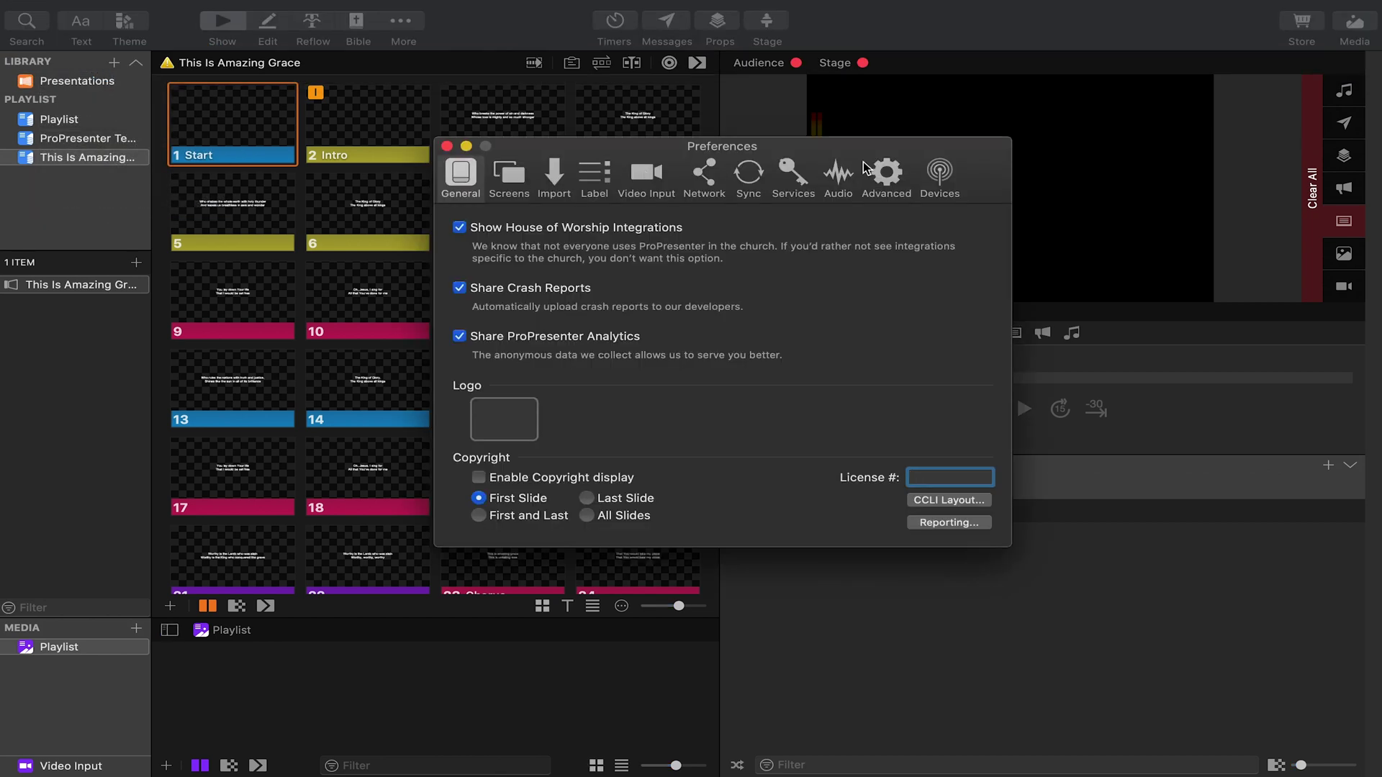
Step: Under Devices, add a MIDI device and tick Session 1 as its source
click(941, 176)
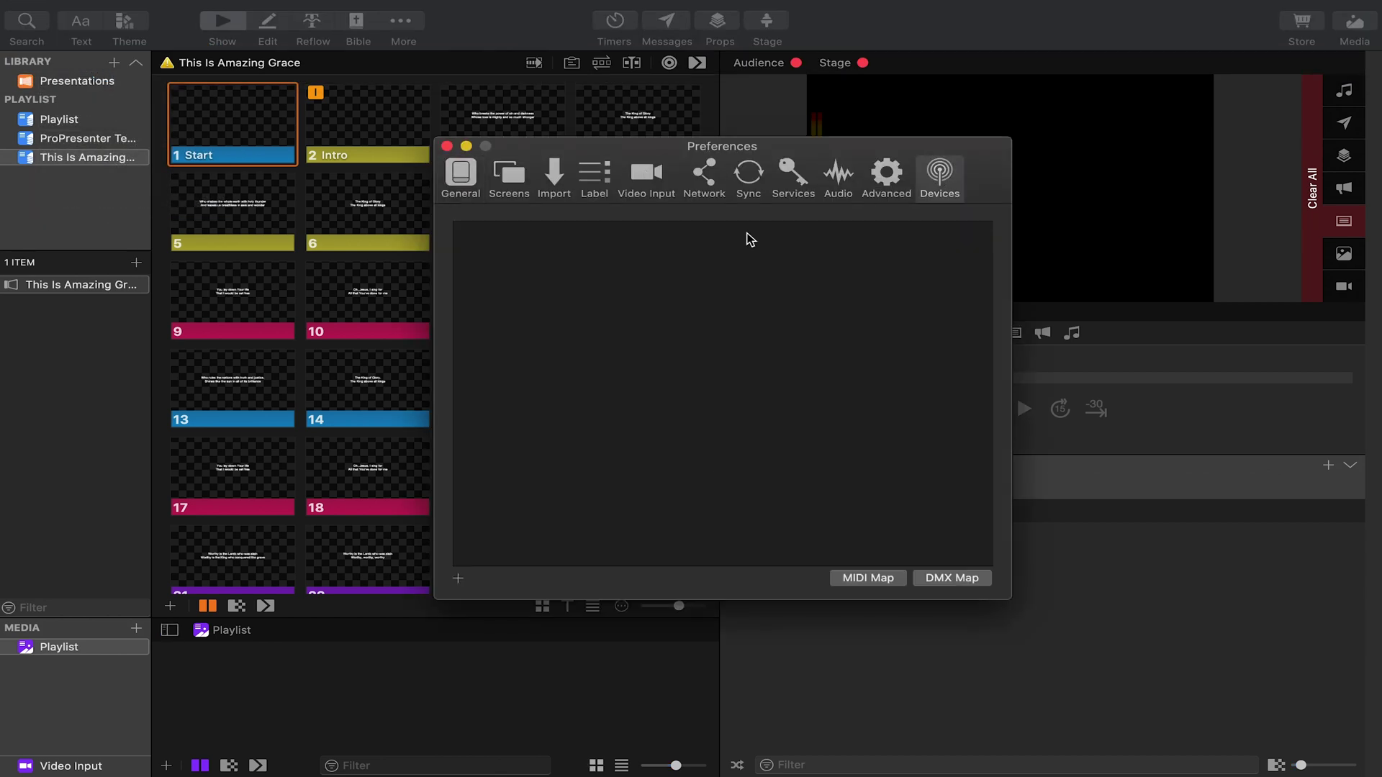
click(458, 579)
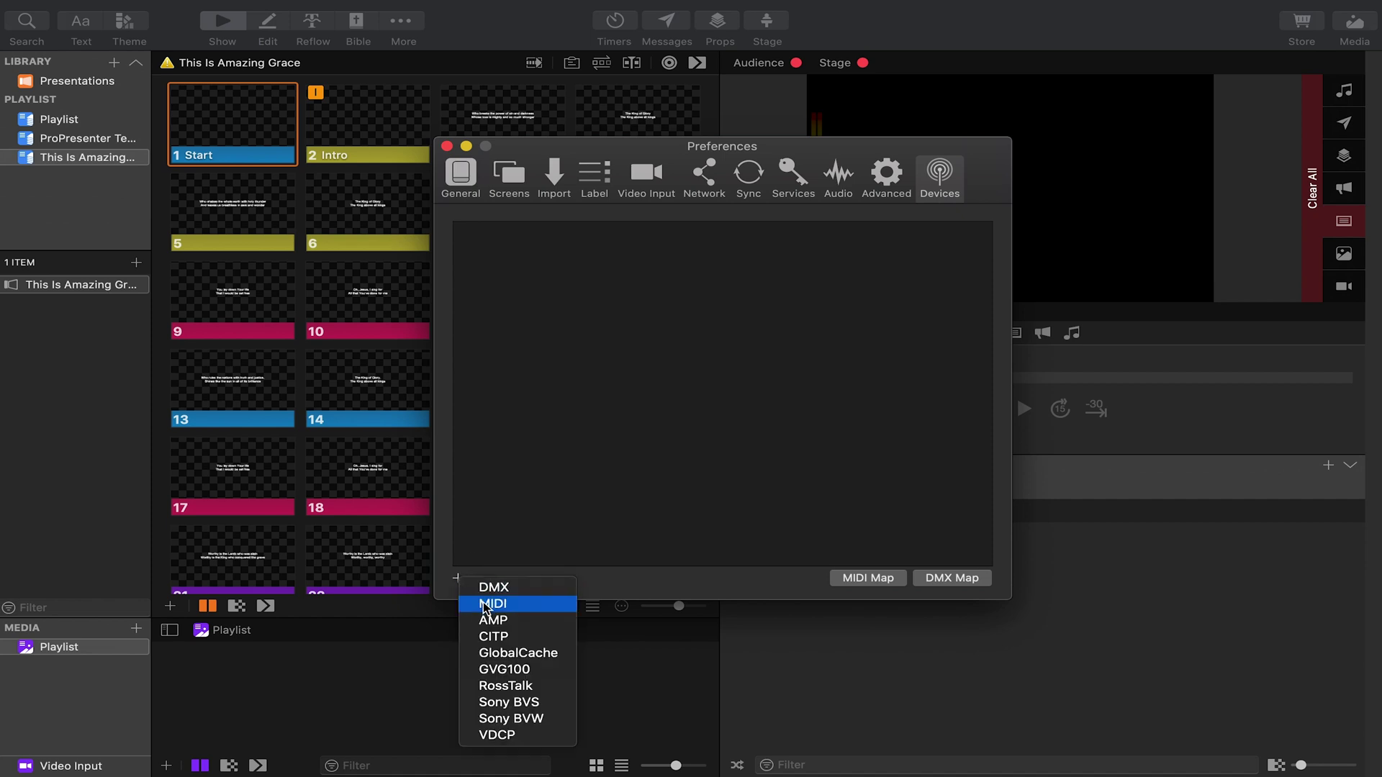
click(486, 607)
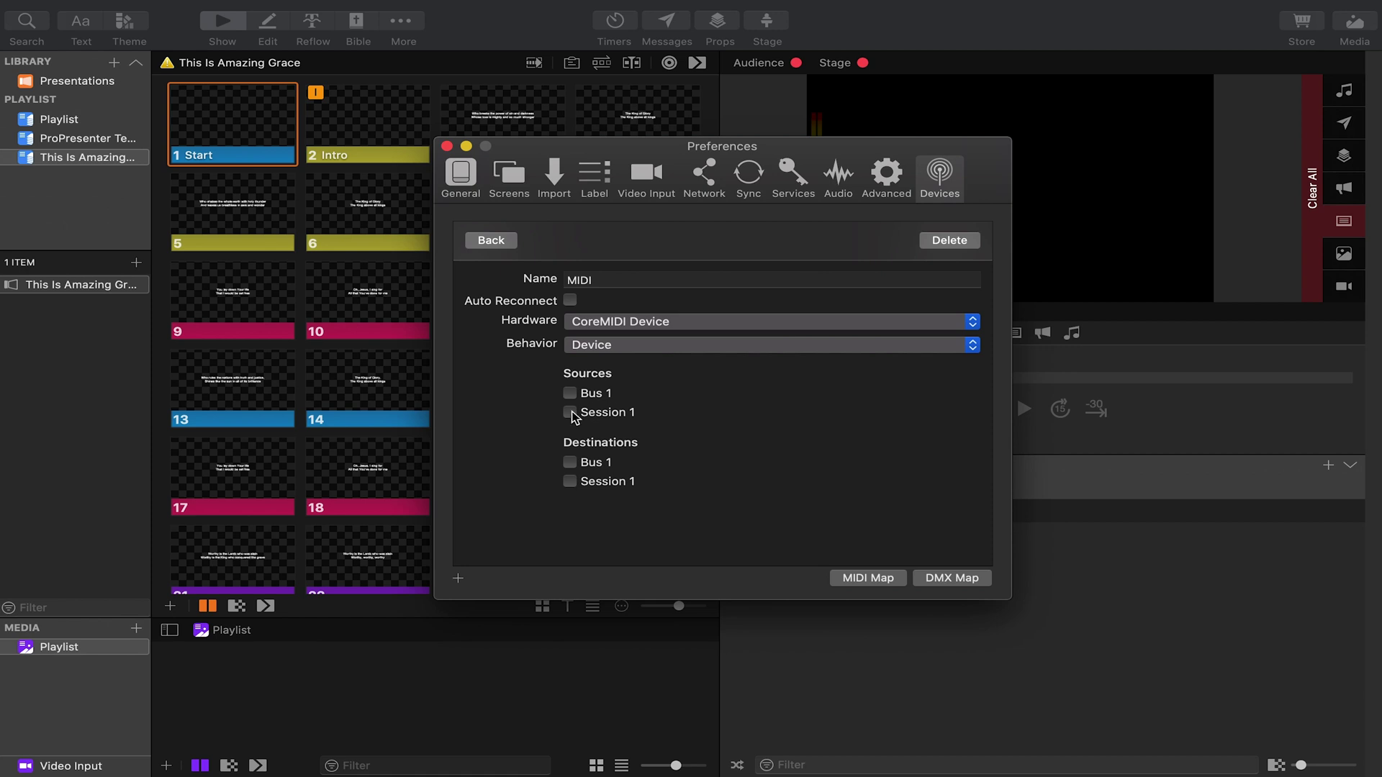
click(571, 415)
Step: Review and close the MIDI Map, connect the MIDI device, and close Preferences
click(869, 579)
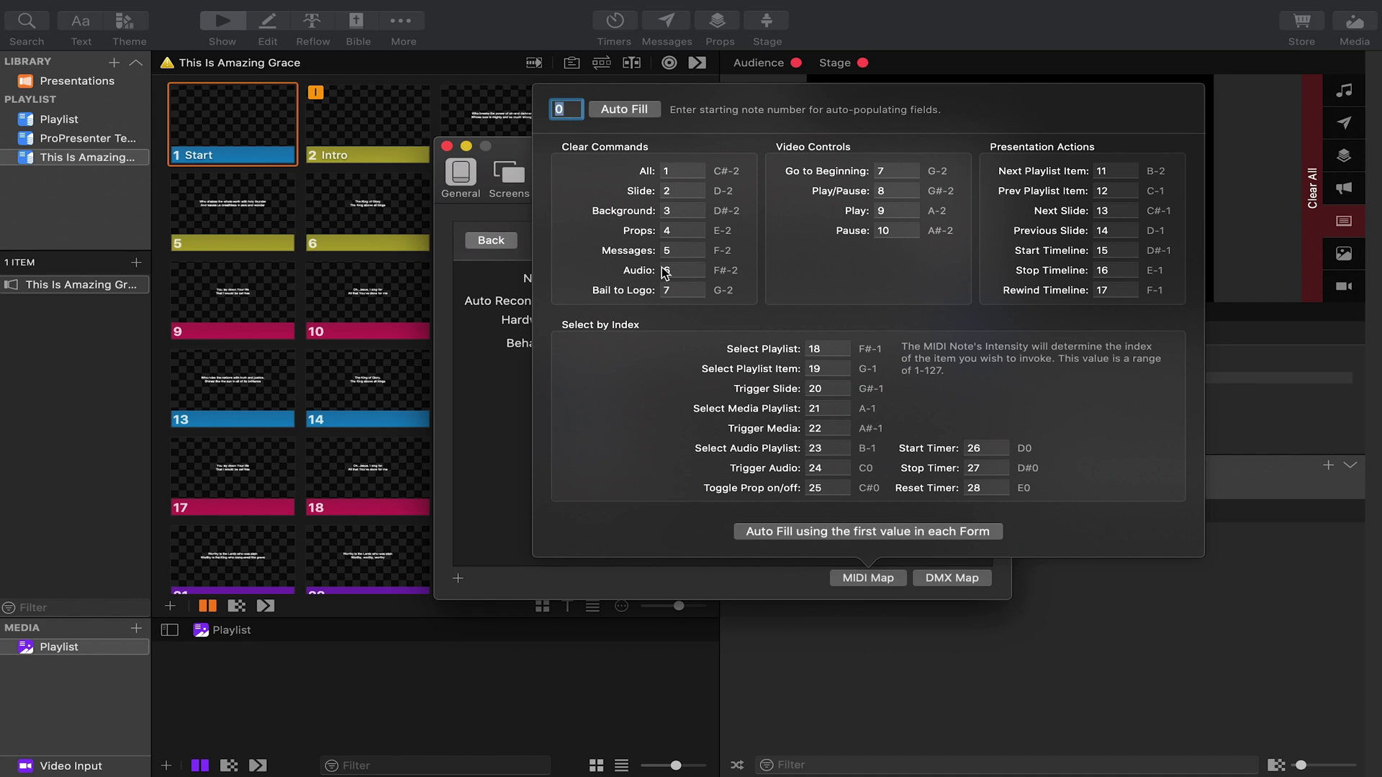
click(857, 578)
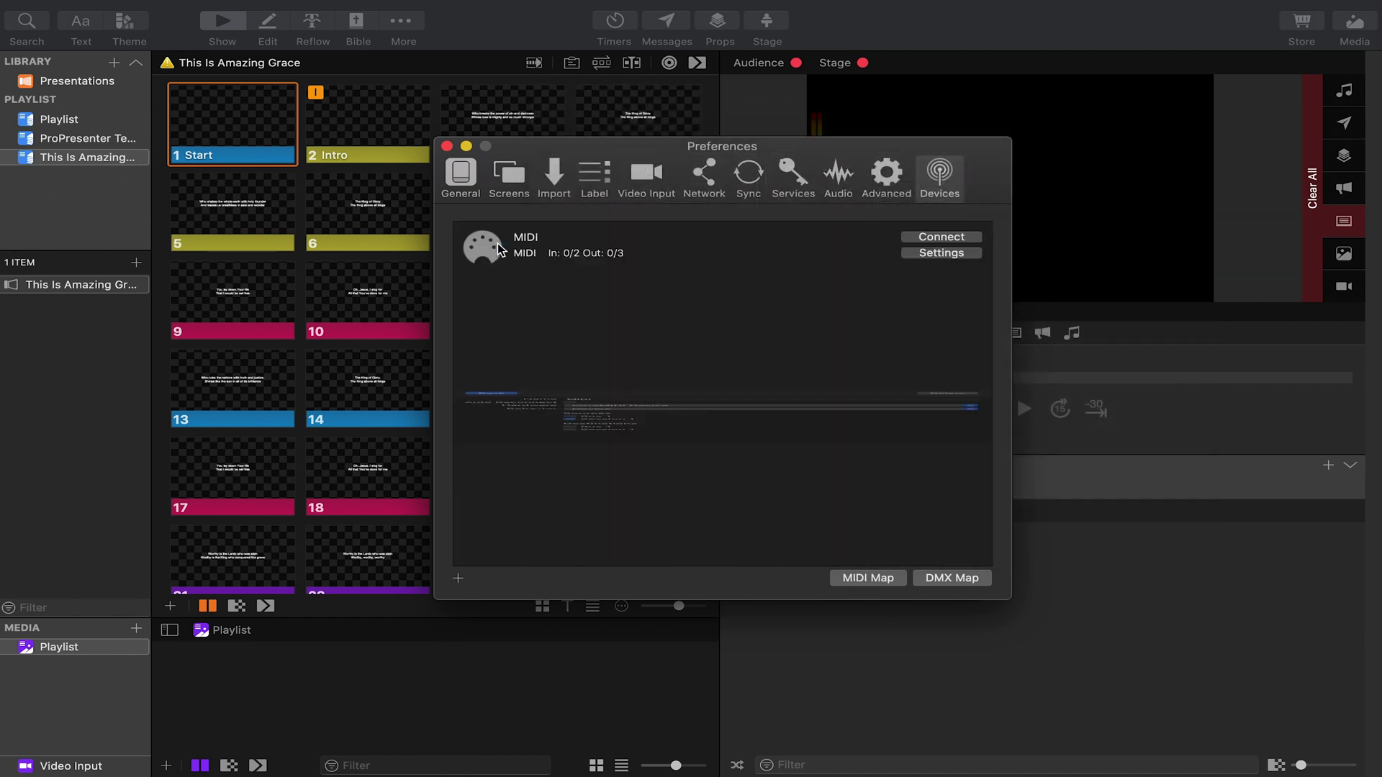
click(928, 238)
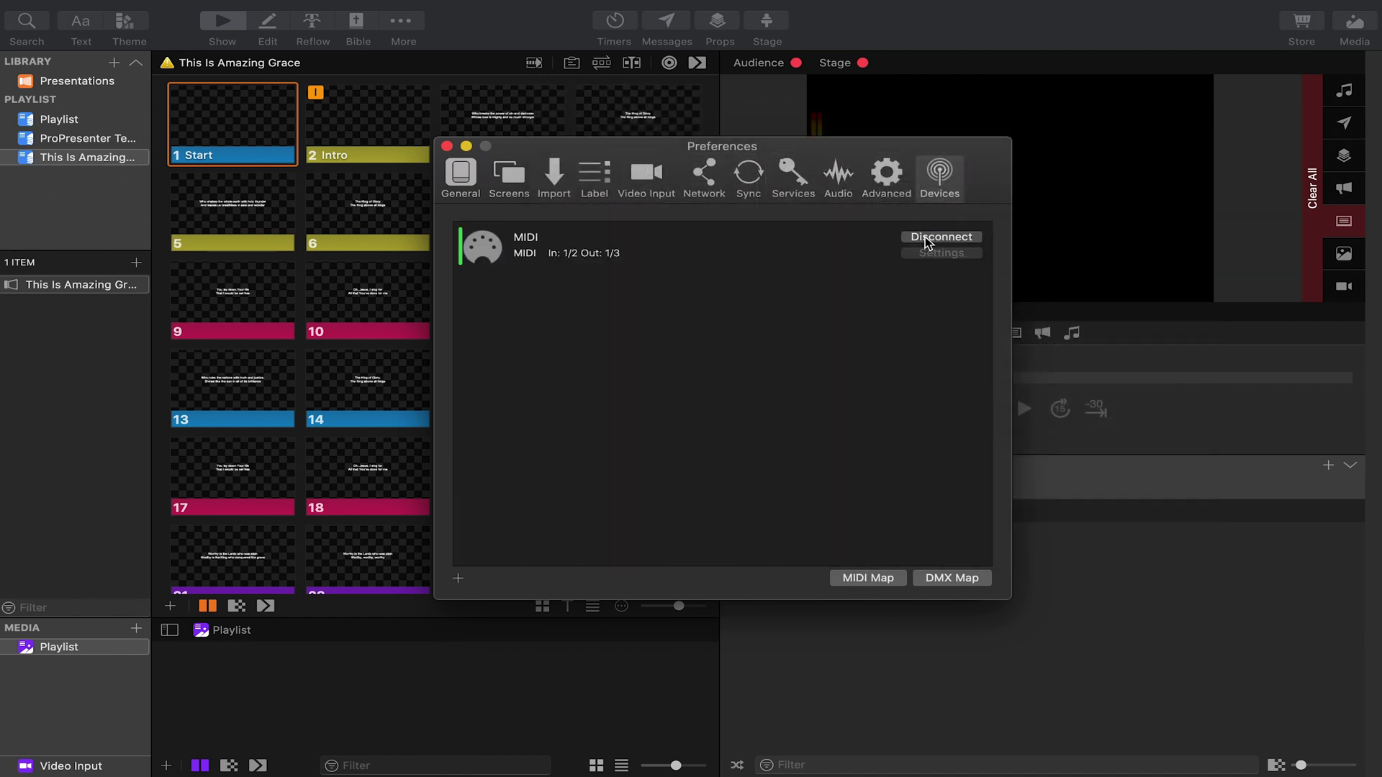
click(447, 146)
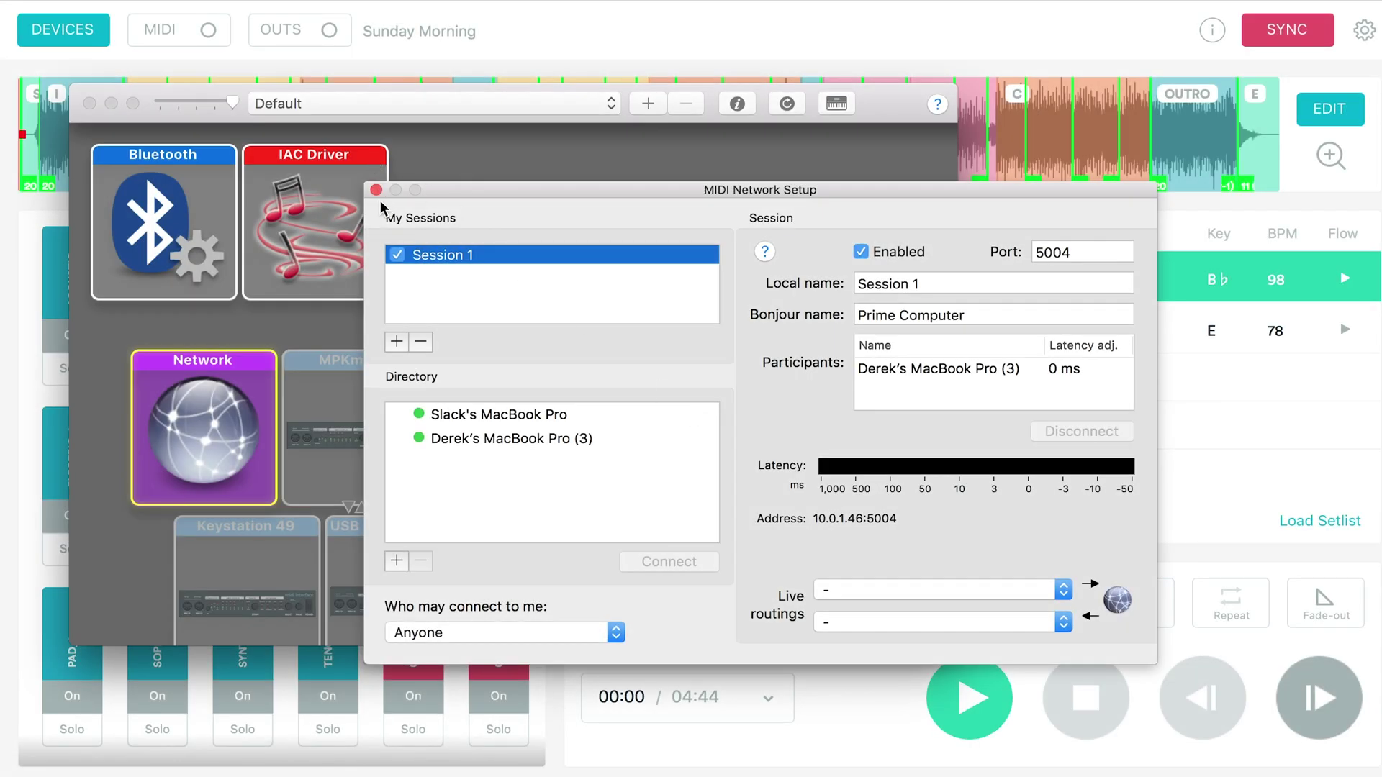
Step: Close the MIDI Network Setup window and then the Audio MIDI Setup window
click(376, 190)
click(89, 103)
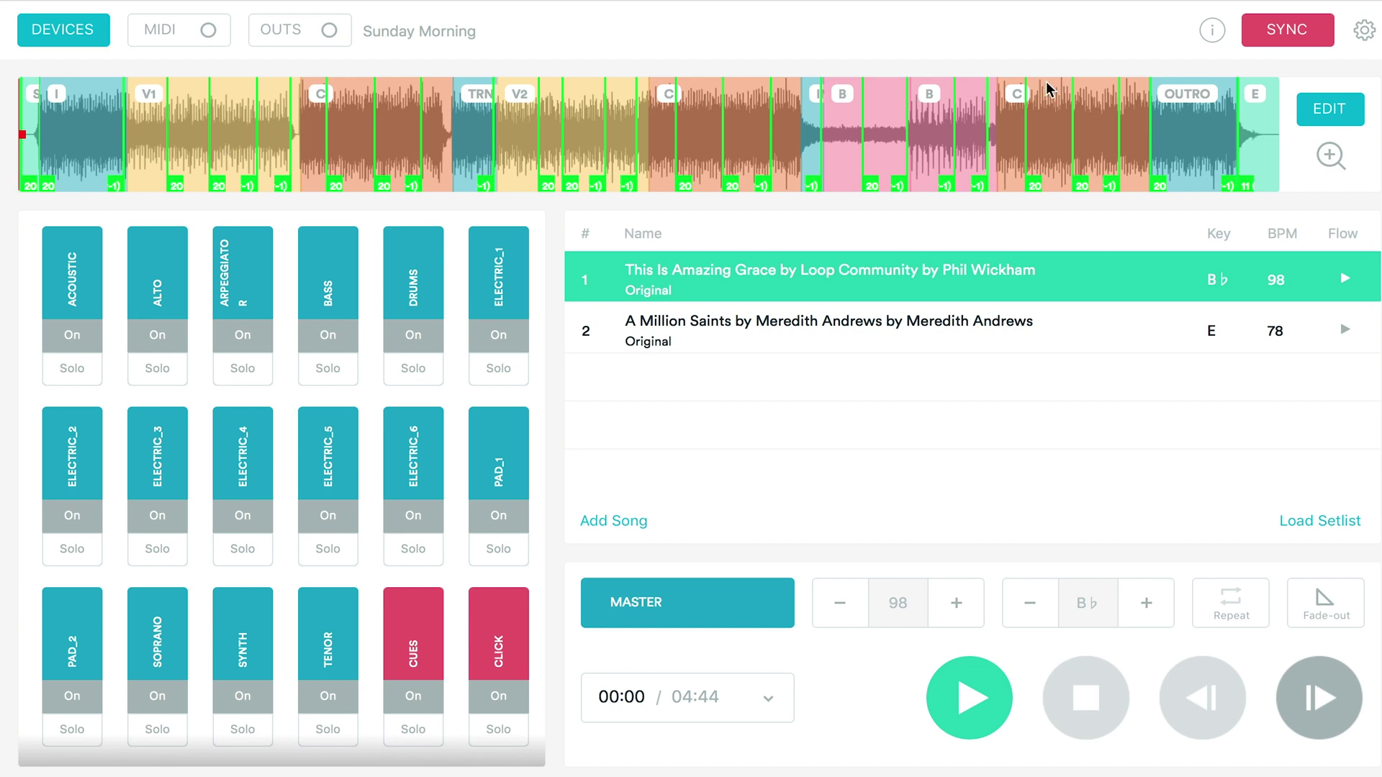
Step: In Prime's settings, set Midi Cues Connections to Network Session 1 and close the settings
click(1365, 33)
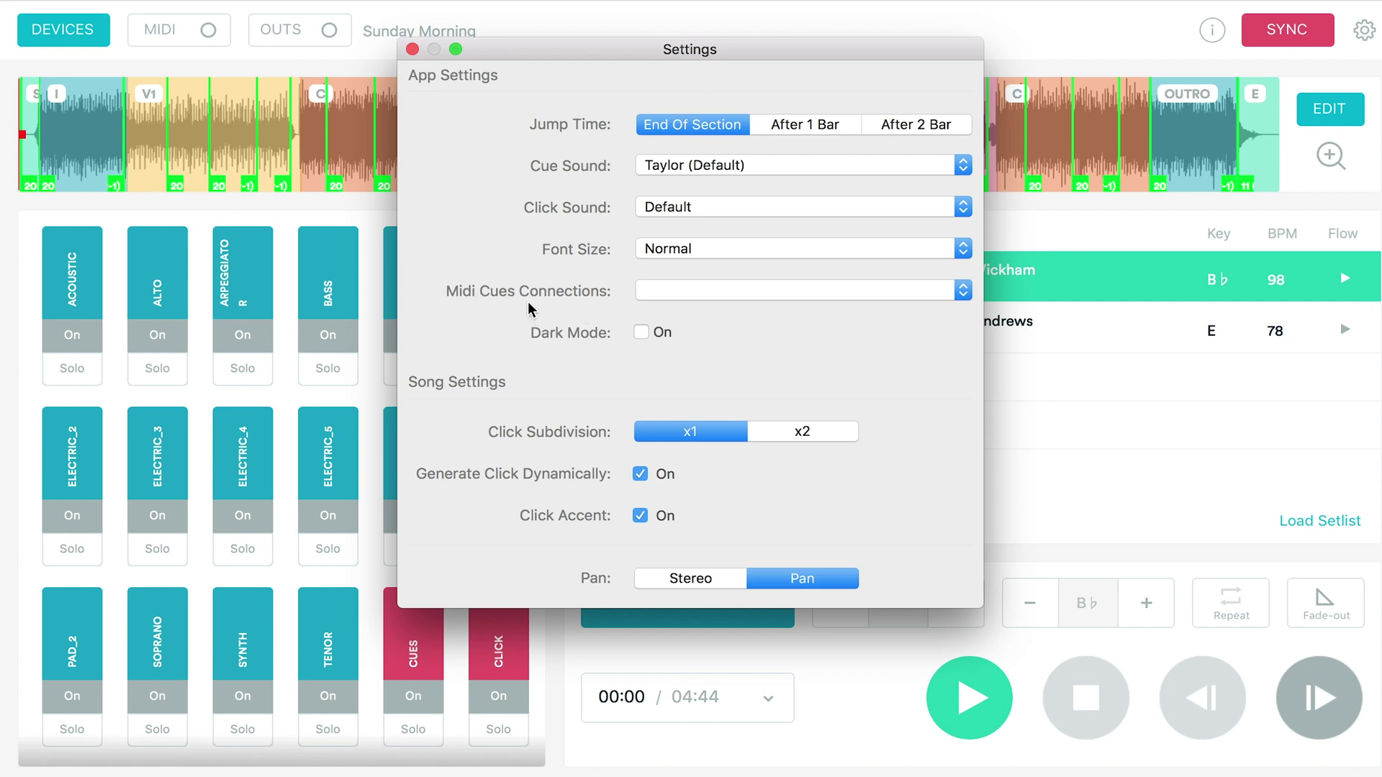
click(684, 294)
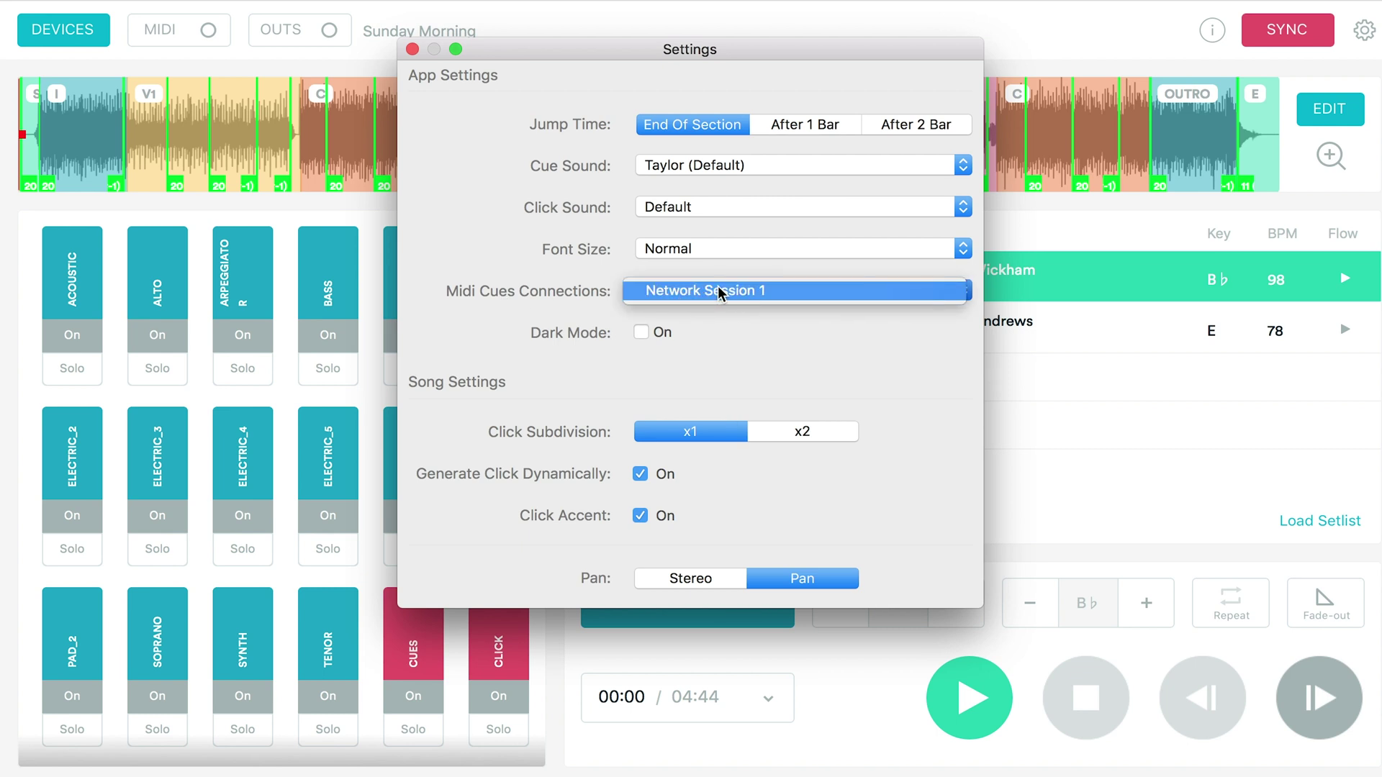
click(724, 296)
click(413, 49)
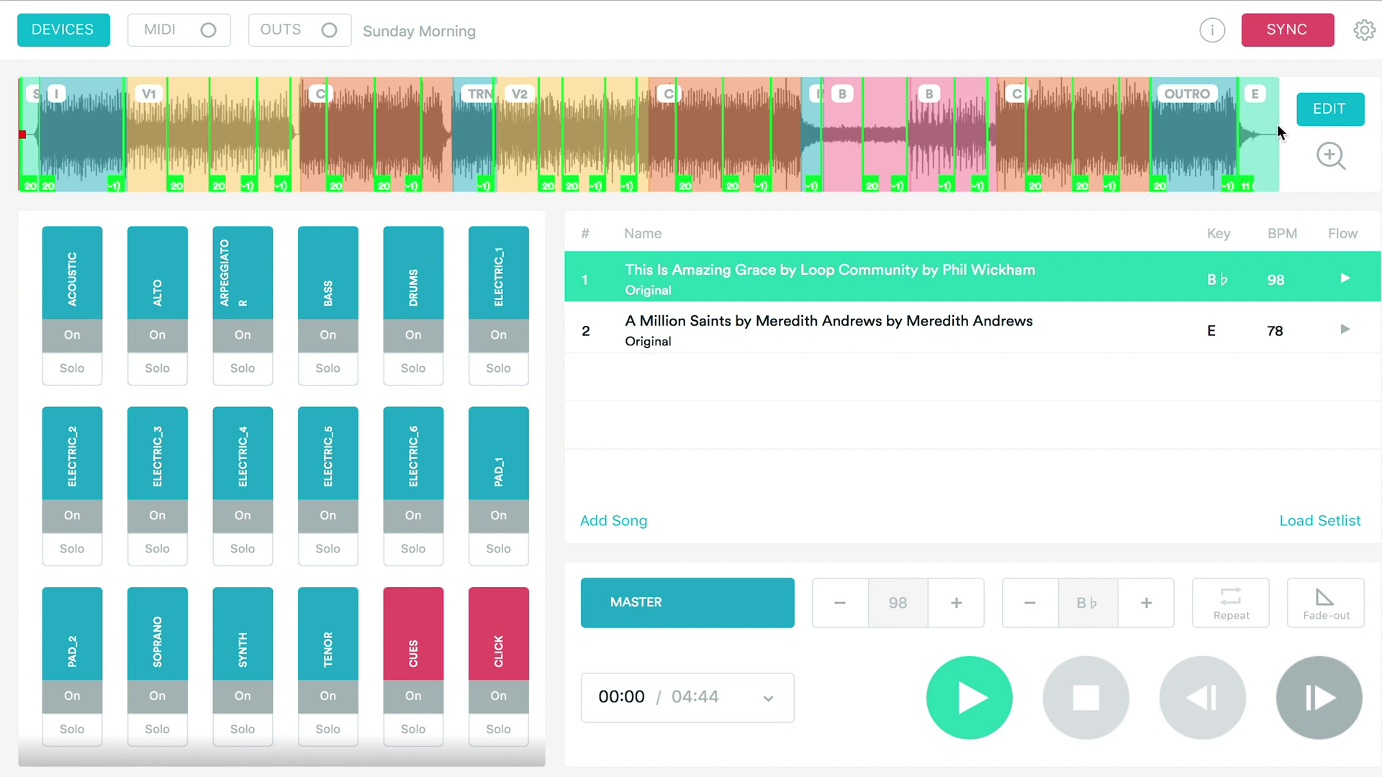
click(1330, 114)
Step: Add a MIDI cue at the song's start: Note On, note 20 (G#-1), velocity 39
click(1267, 157)
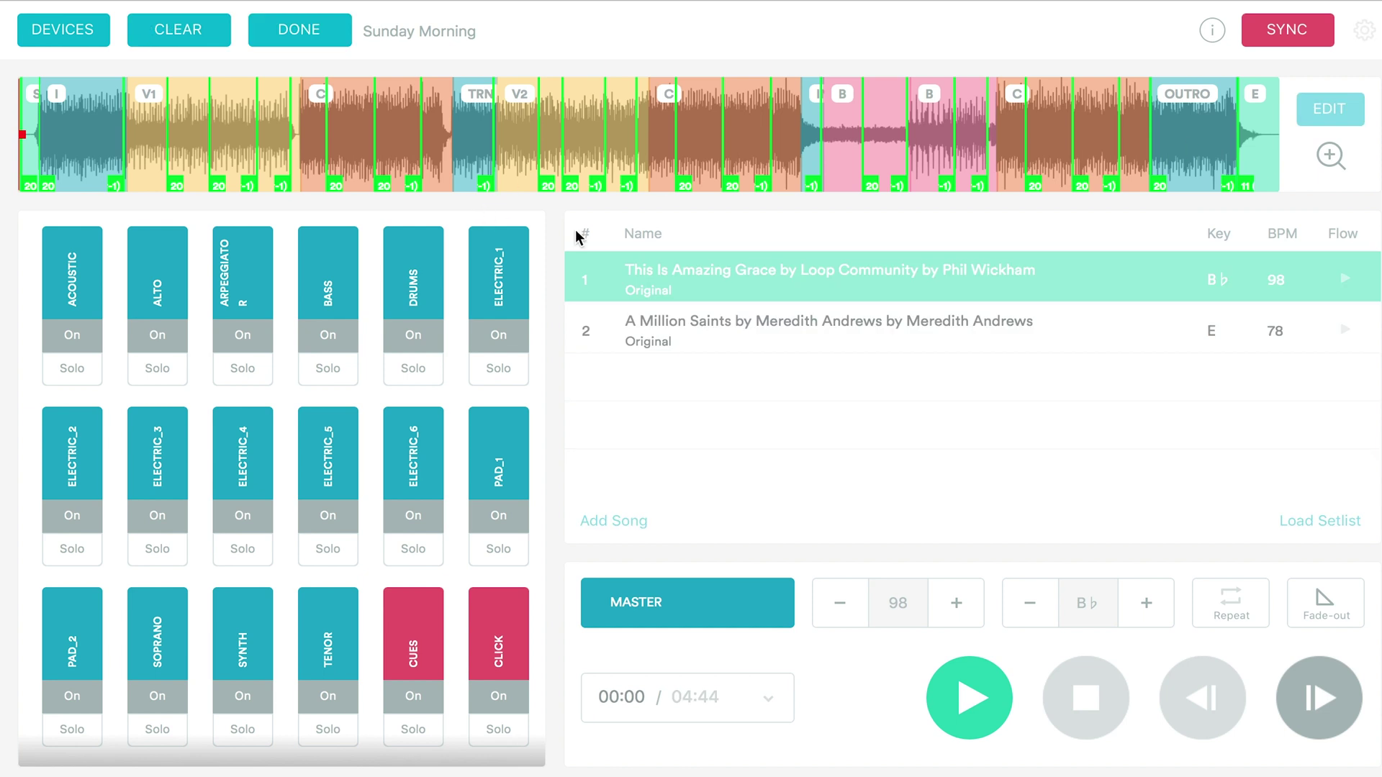
click(79, 146)
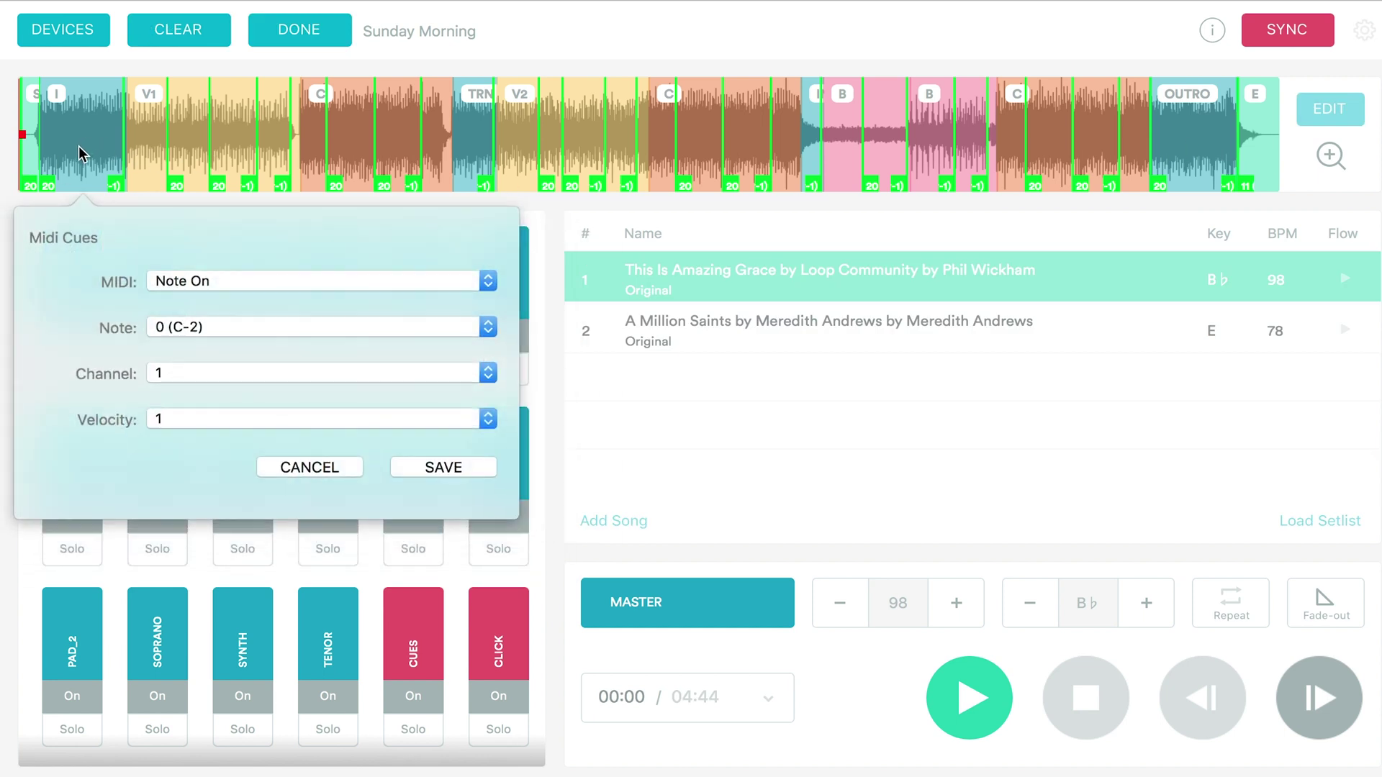
click(180, 279)
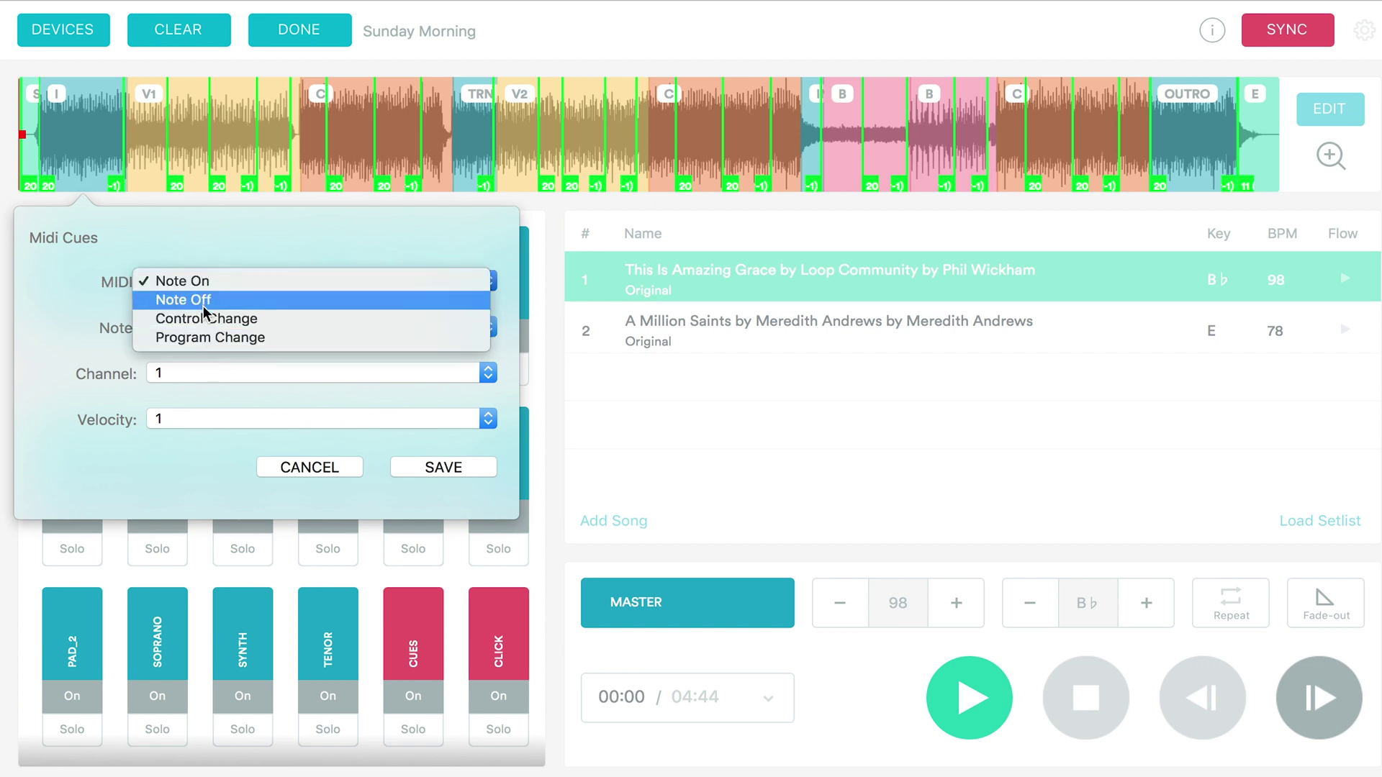
click(196, 286)
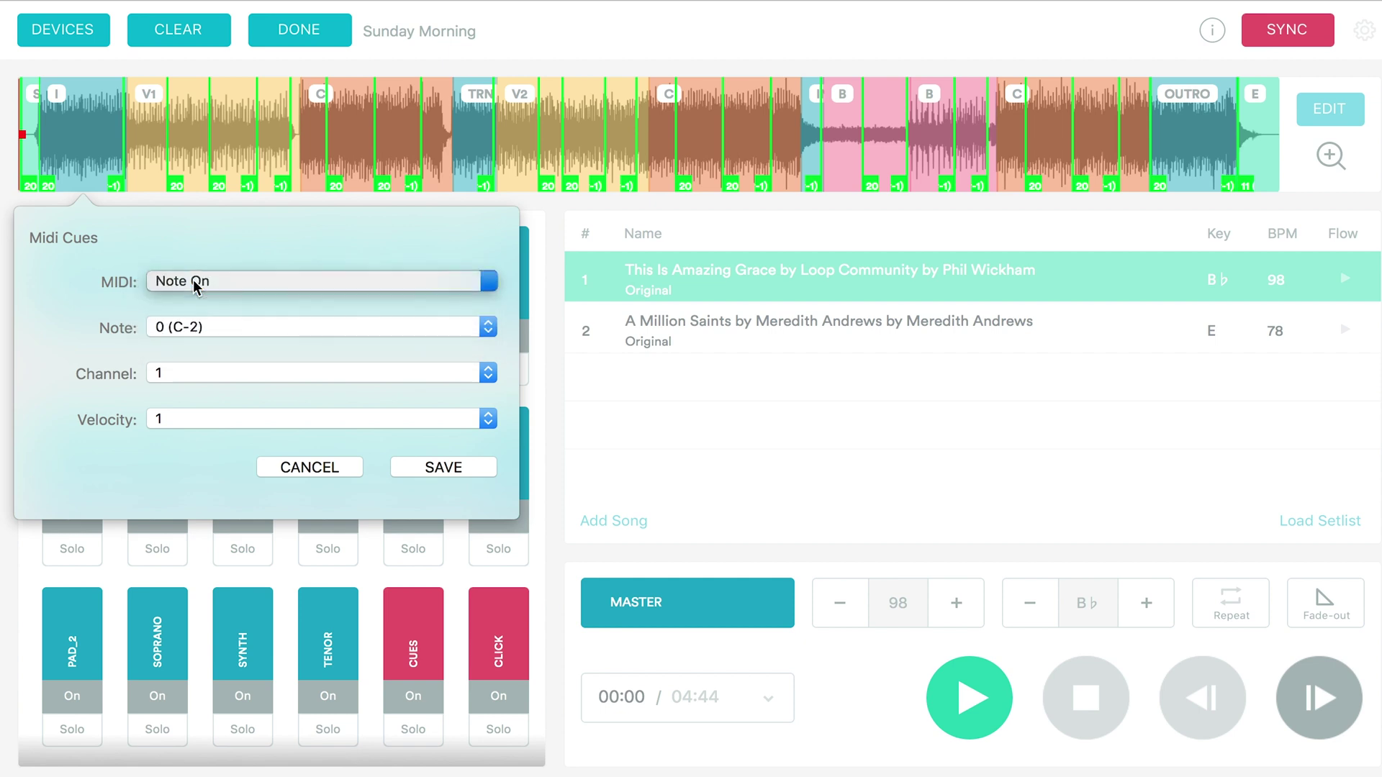
click(218, 327)
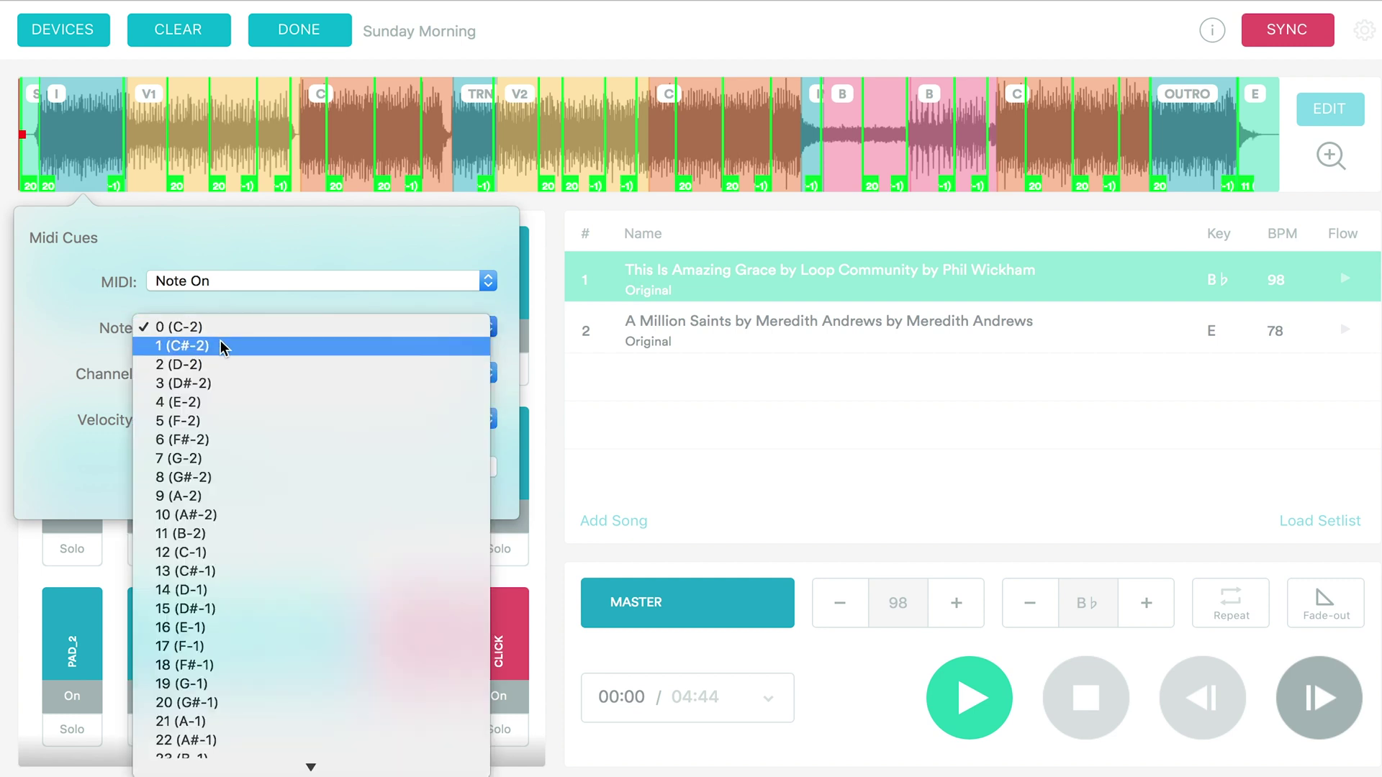
click(212, 706)
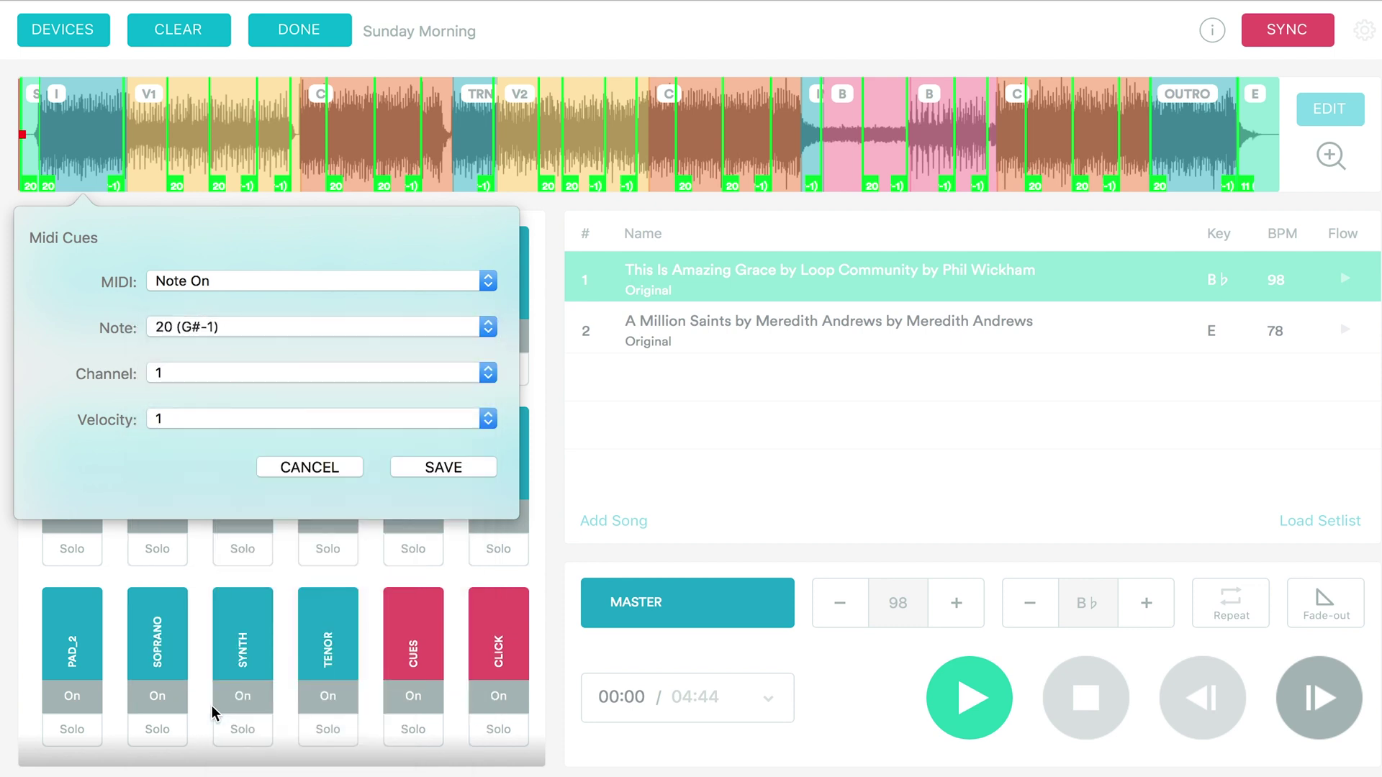
click(183, 417)
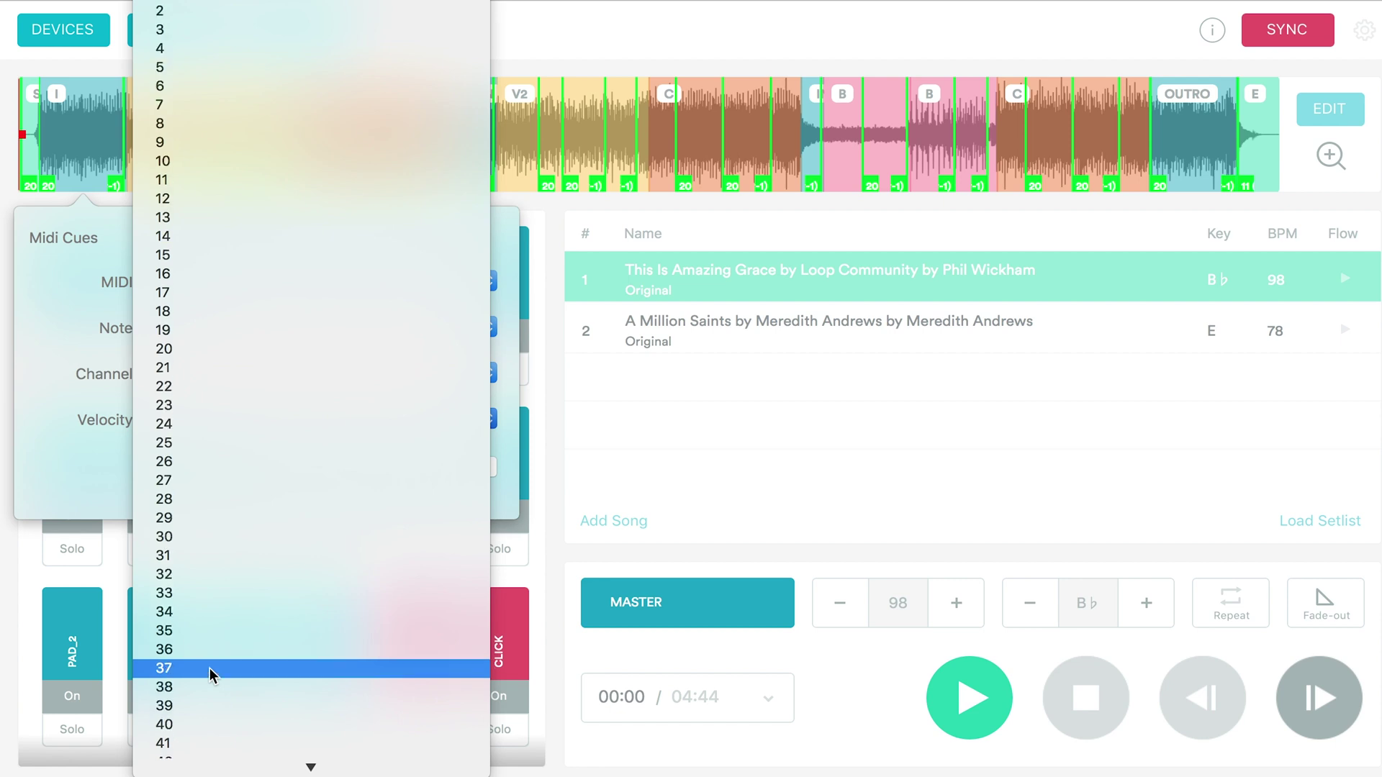
click(209, 668)
click(58, 144)
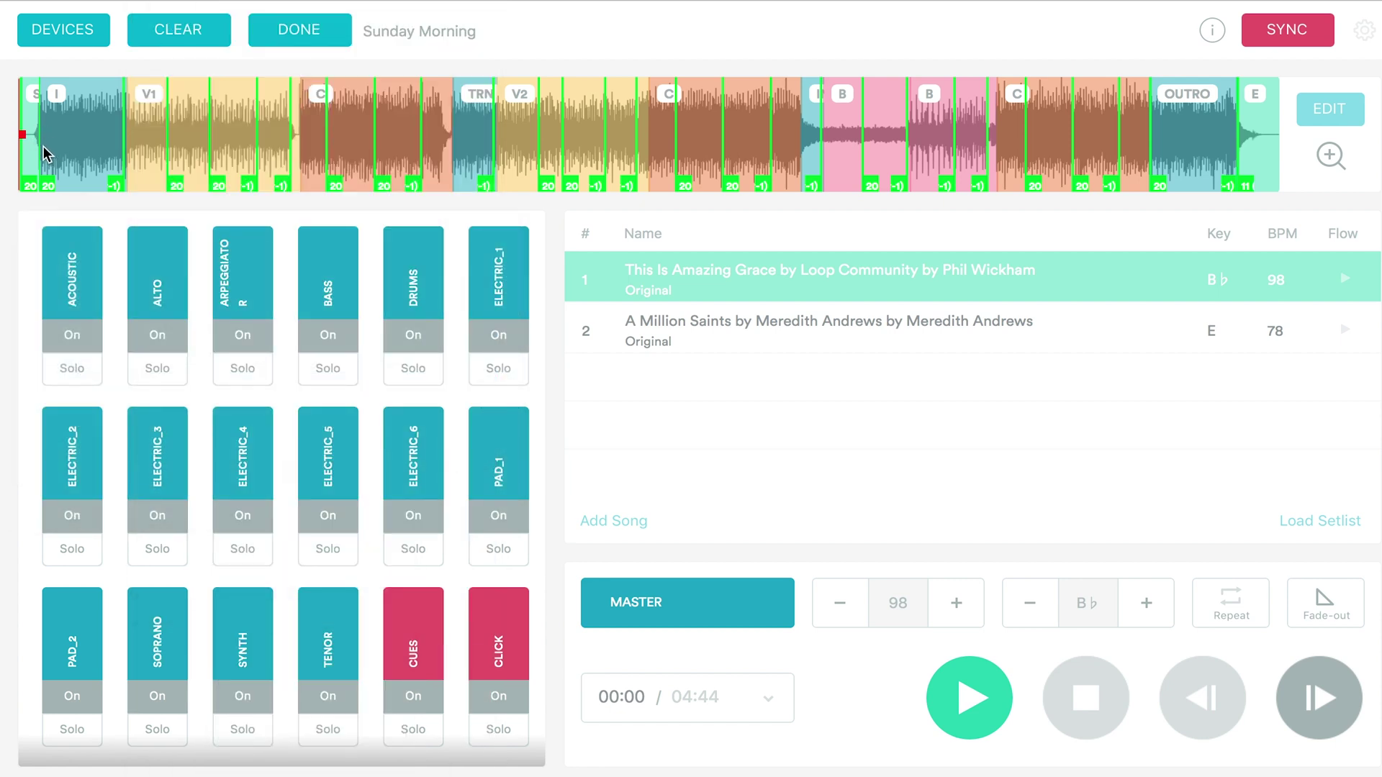
Step: Reopen the note-20 cue at the song's start, save it, and zoom in on the waveform
click(30, 188)
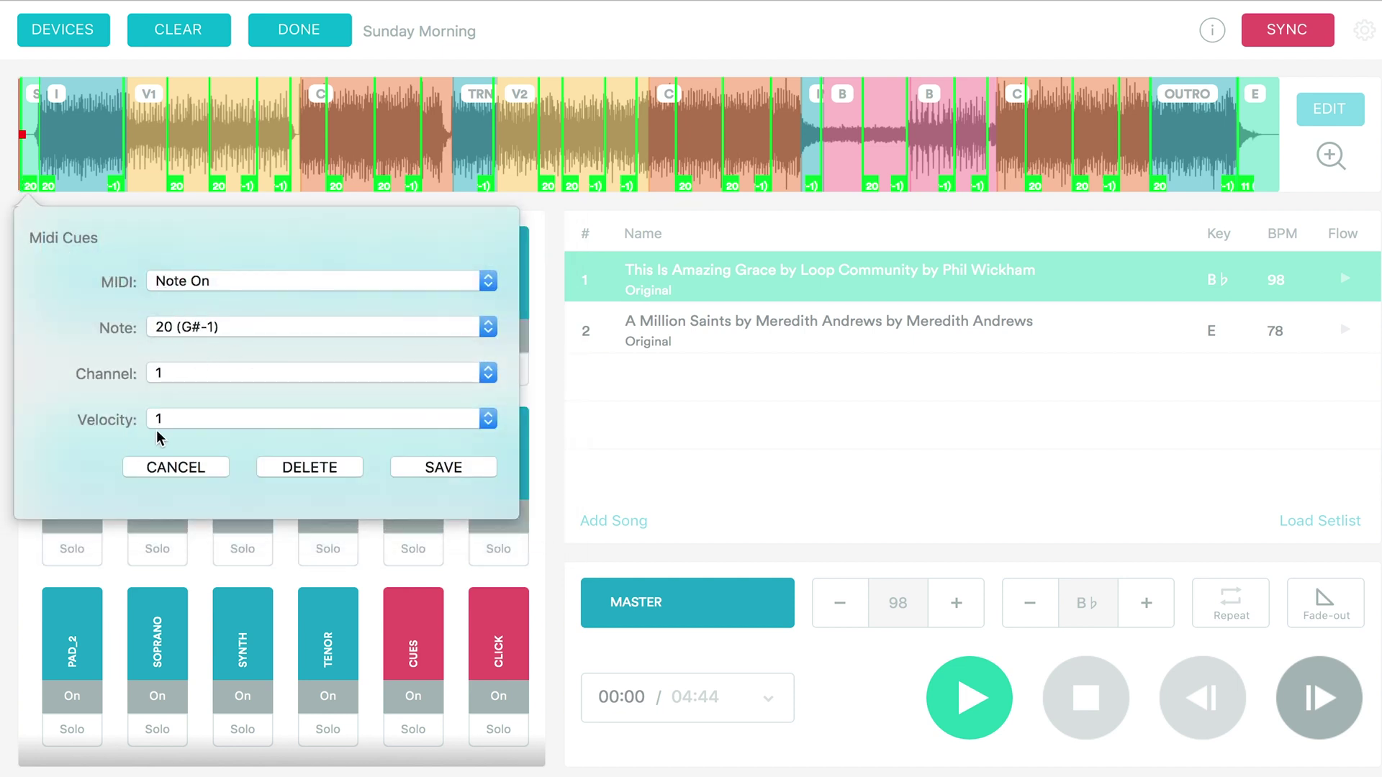
click(444, 468)
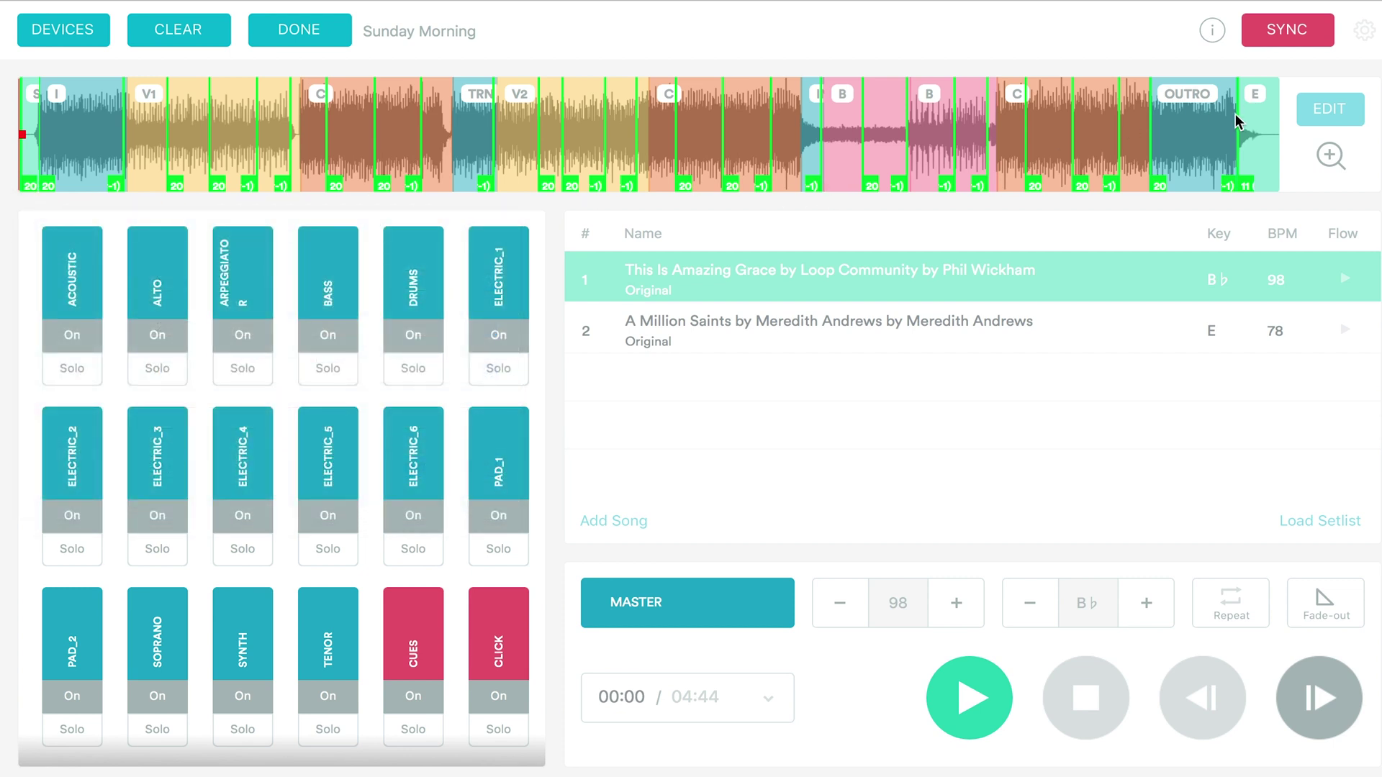
click(1324, 157)
Step: Enter MIDI cue editing and zoom the waveform in on the song's end
scroll(316, 160, right, 10)
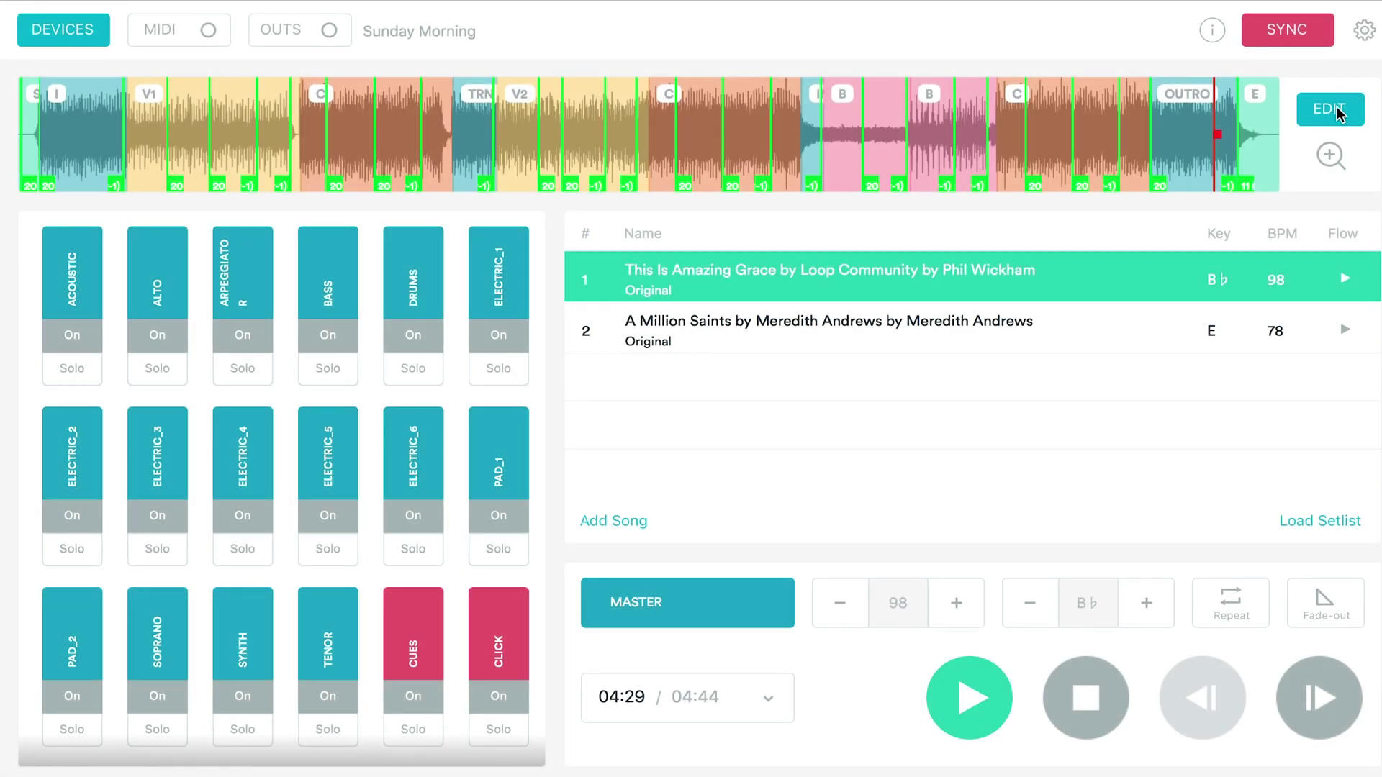
click(1338, 114)
click(1268, 158)
click(1316, 154)
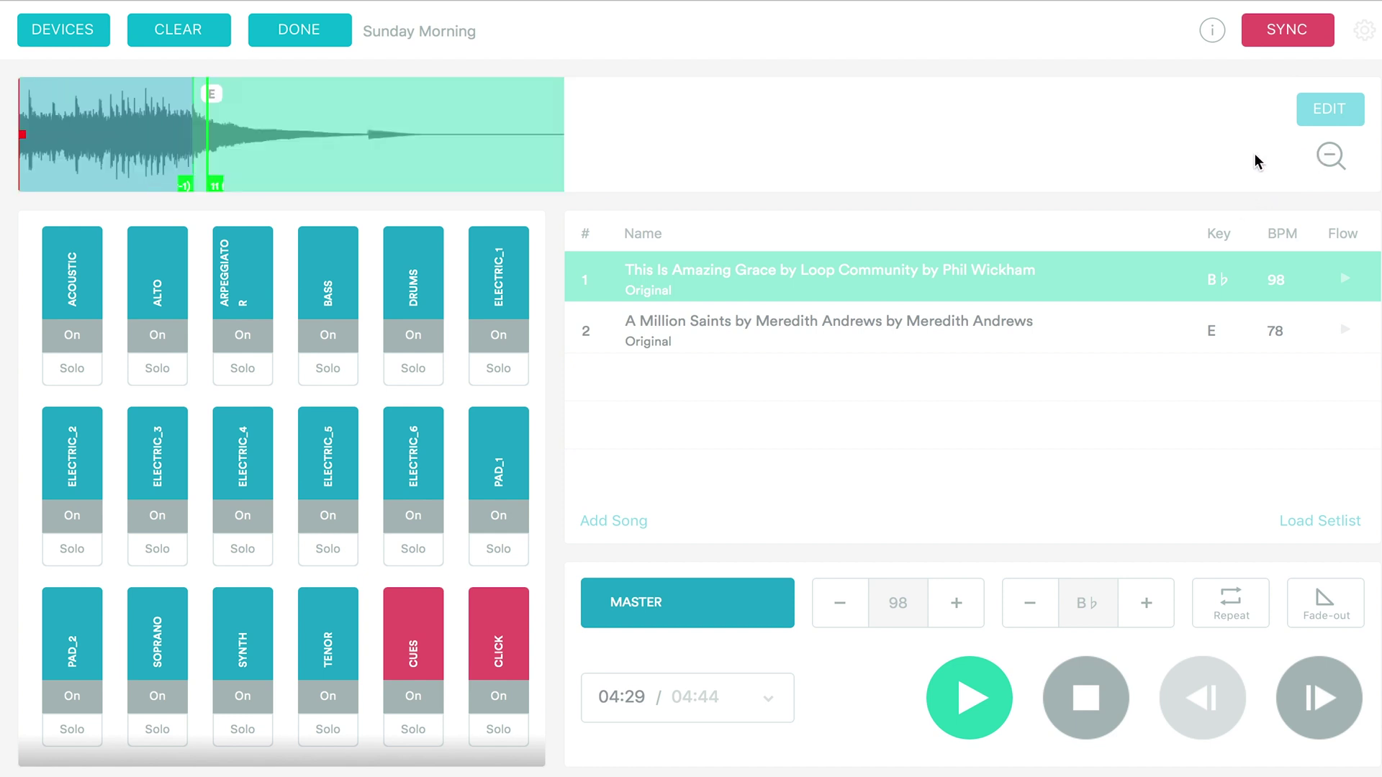
Step: Save the end cue as Note On 11 (B-2), channel 1, velocity 1, and exit cue editing
click(208, 180)
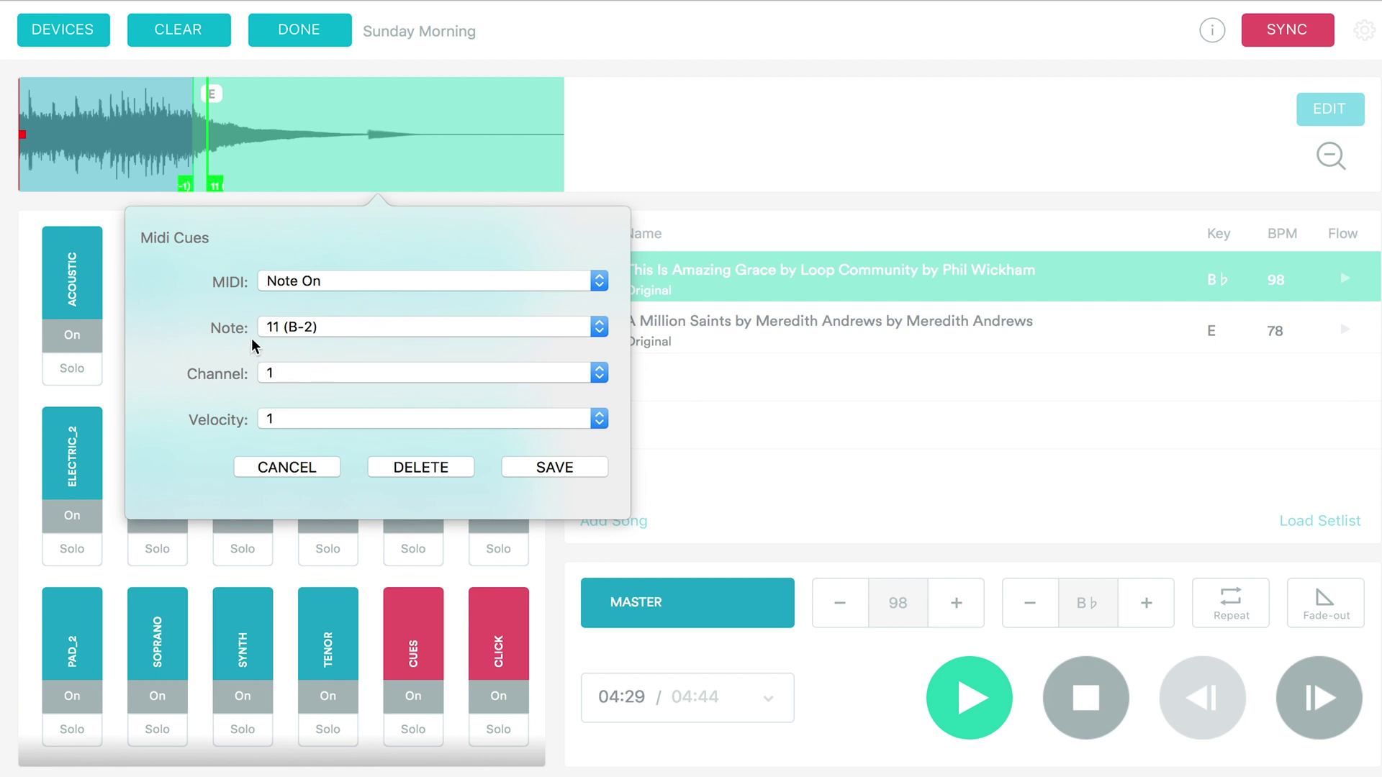
click(292, 419)
click(182, 414)
click(543, 469)
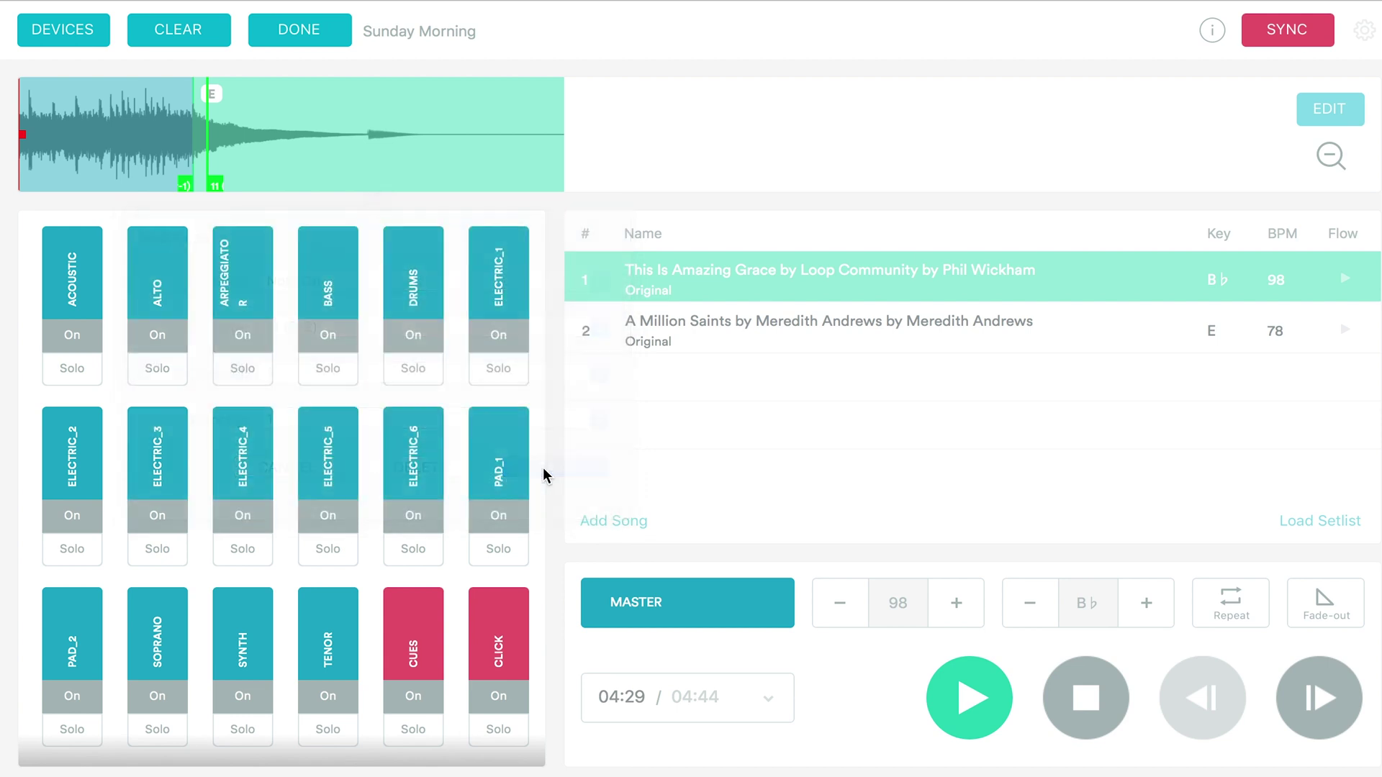
click(282, 45)
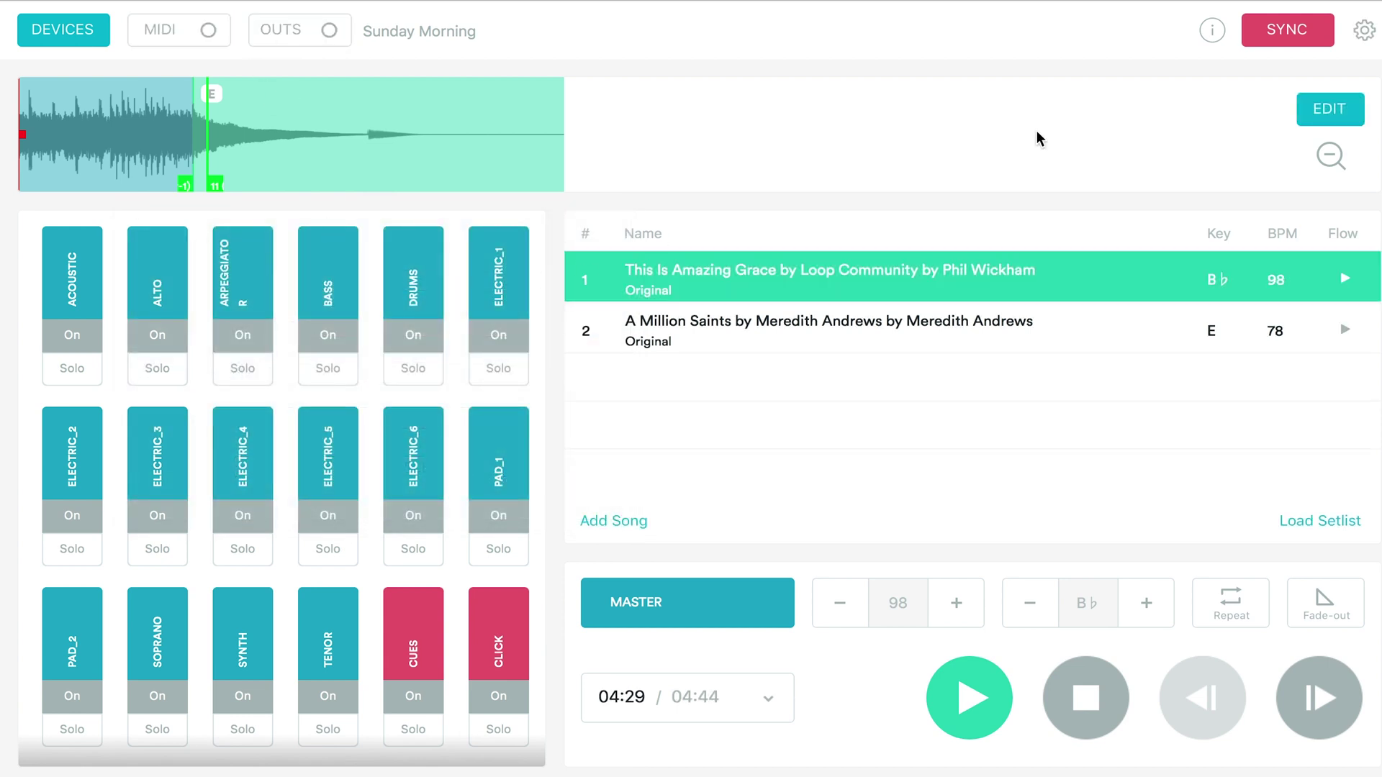